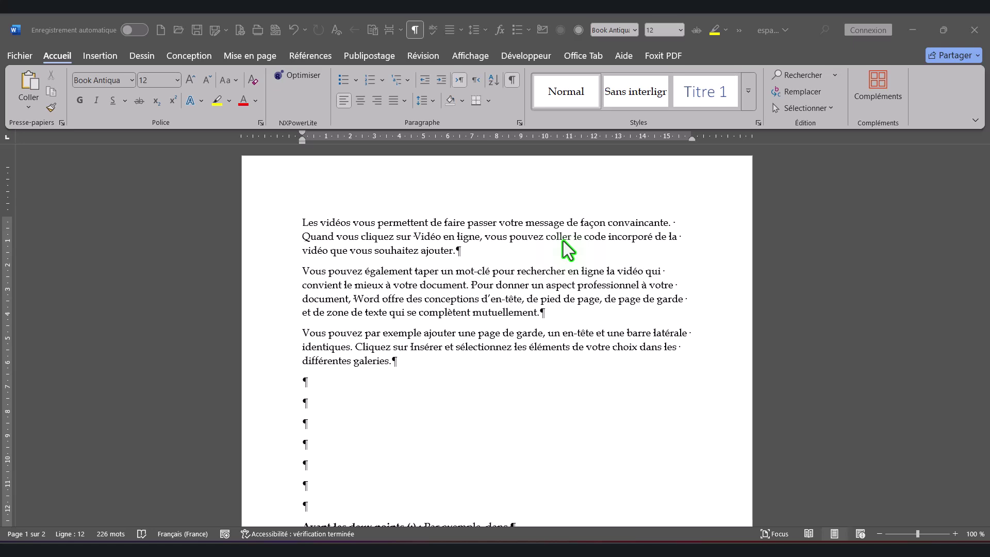
# Step: Look through the document's spacing examples, then hide the formatting marks and show them again
pyautogui.scroll(-10, 540, 392)
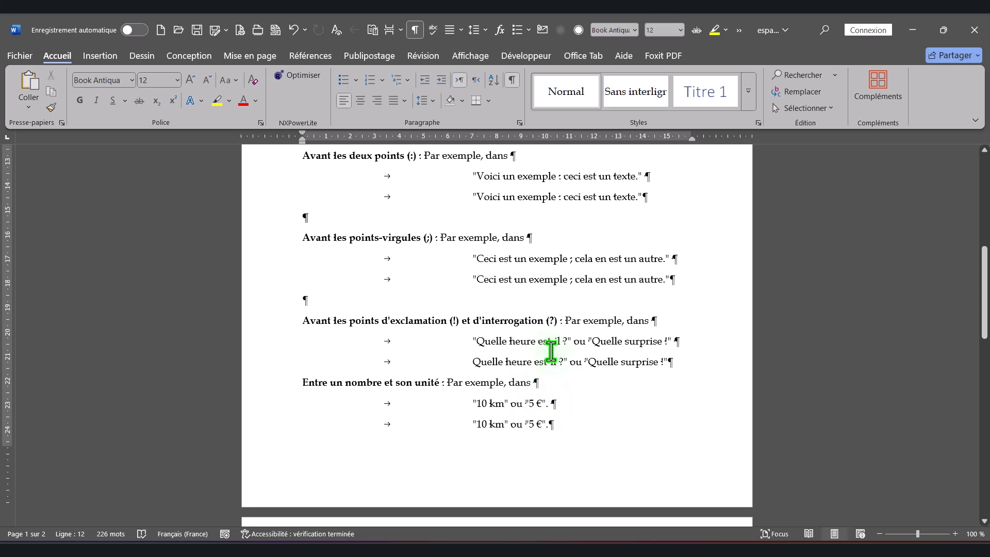
pyautogui.scroll(-5, 596, 257)
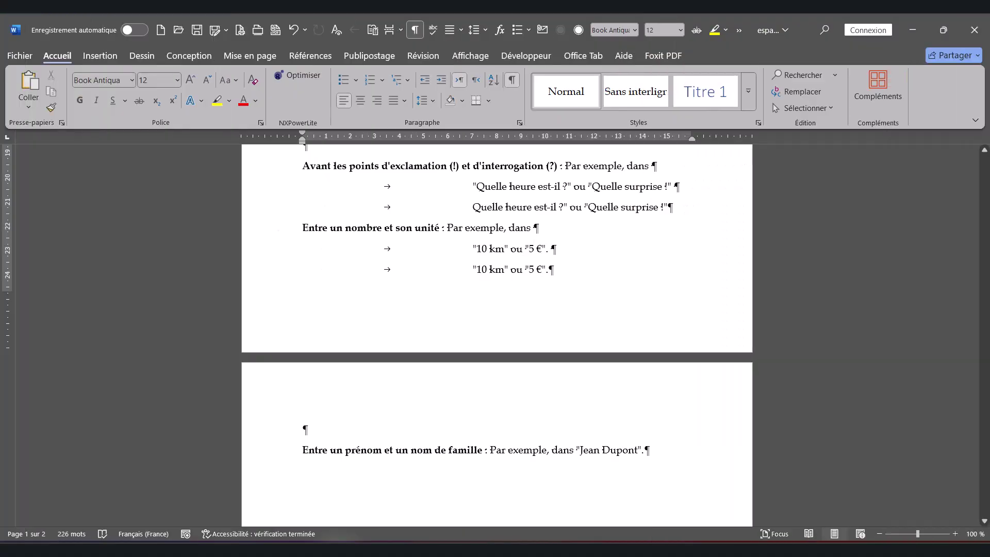
pyautogui.scroll(3, 554, 389)
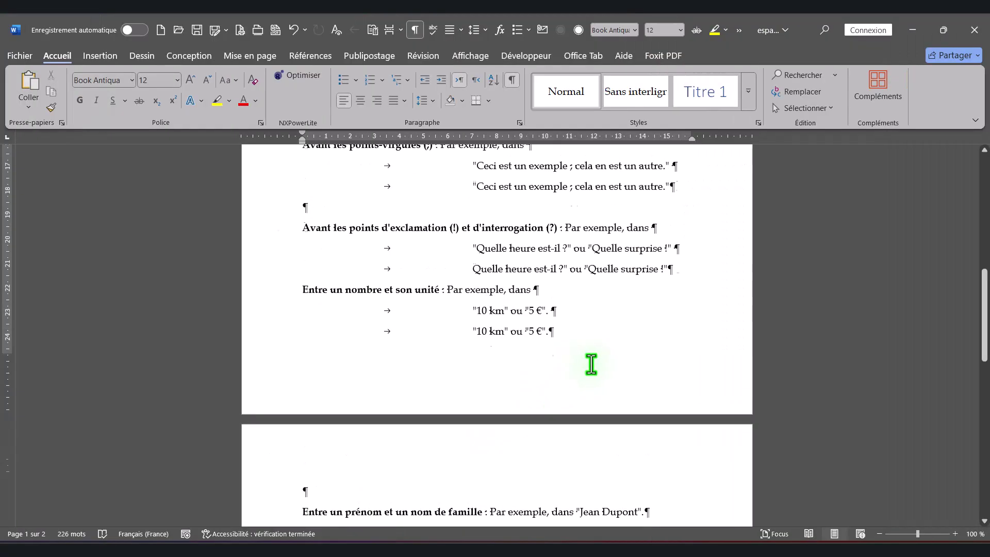
pyautogui.scroll(1, 645, 350)
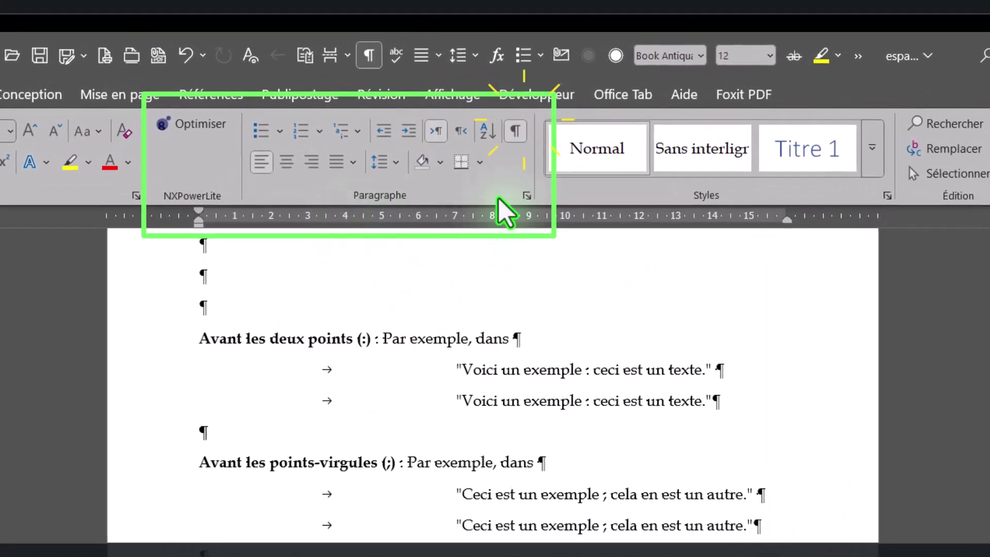
pyautogui.click(520, 135)
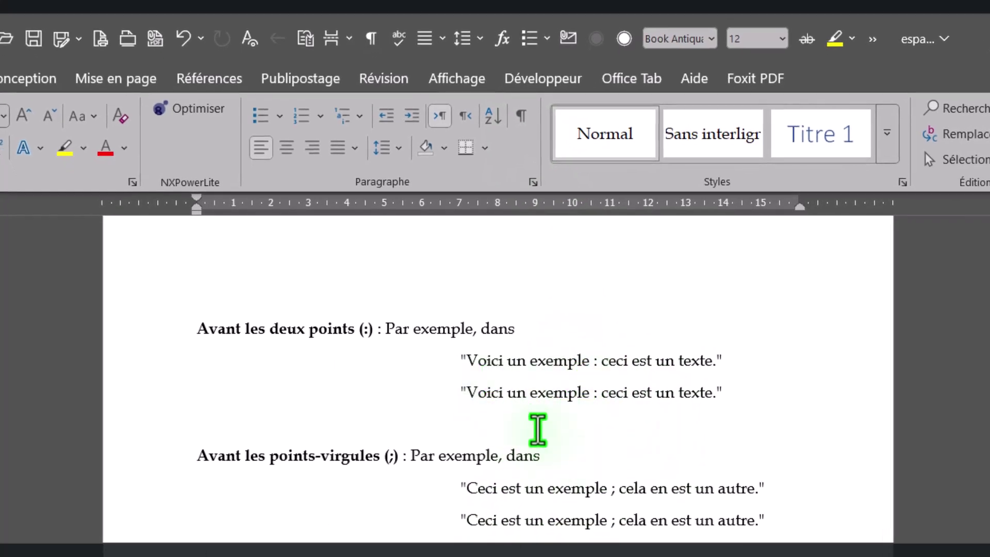
pyautogui.click(527, 117)
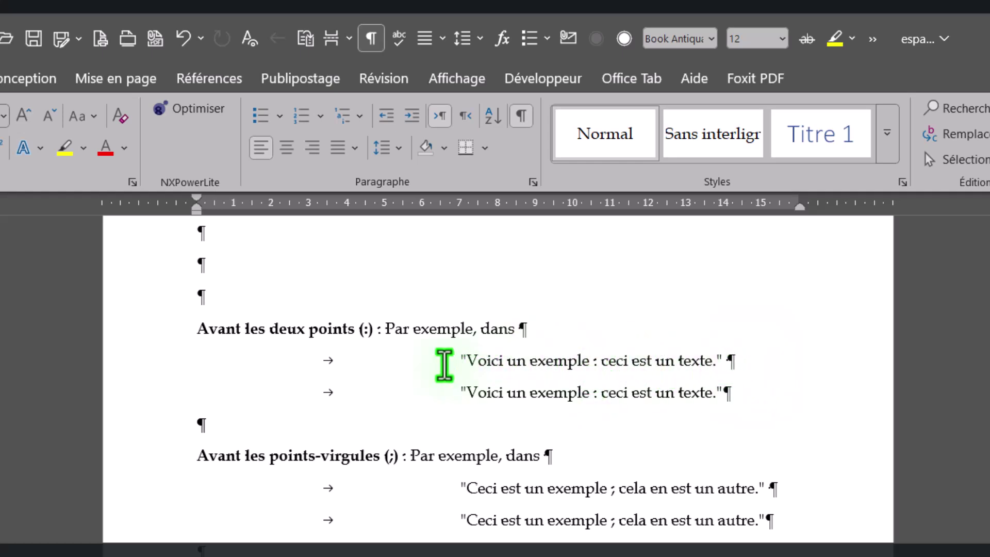
# Step: Replace the regular space before the colon in the second "Voici un exemple" line with a non-breaking space
pyautogui.moveTo(457, 367); pyautogui.dragTo(712, 361)
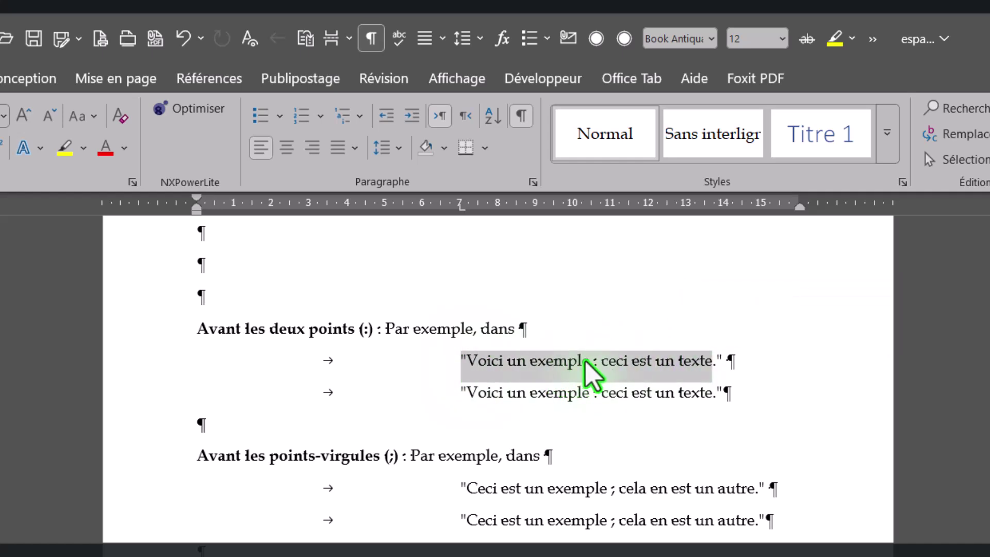
pyautogui.click(590, 362)
pyautogui.write(':')
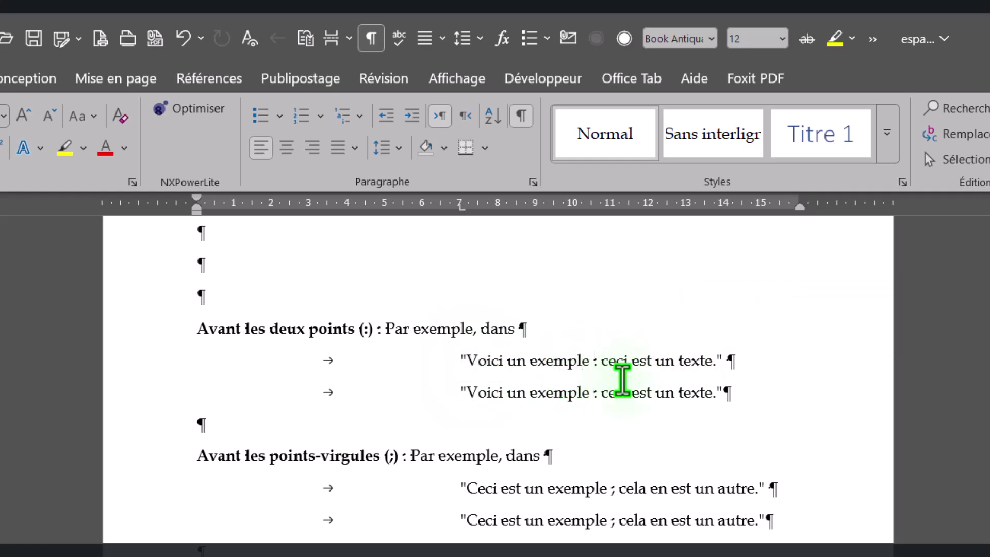
pyautogui.hotkey('ctrl', 'z')
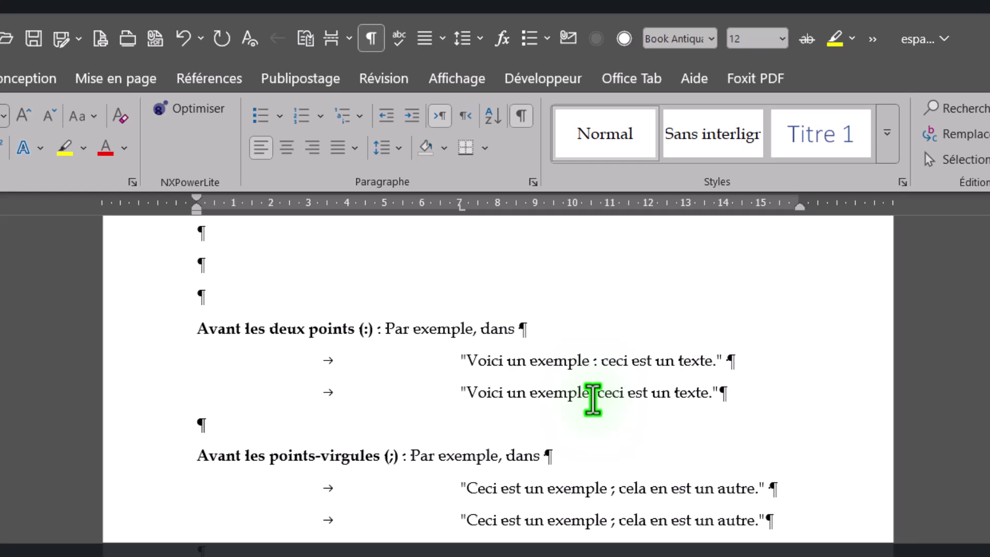
pyautogui.write(': ceci est un texte.')
pyautogui.write(':')
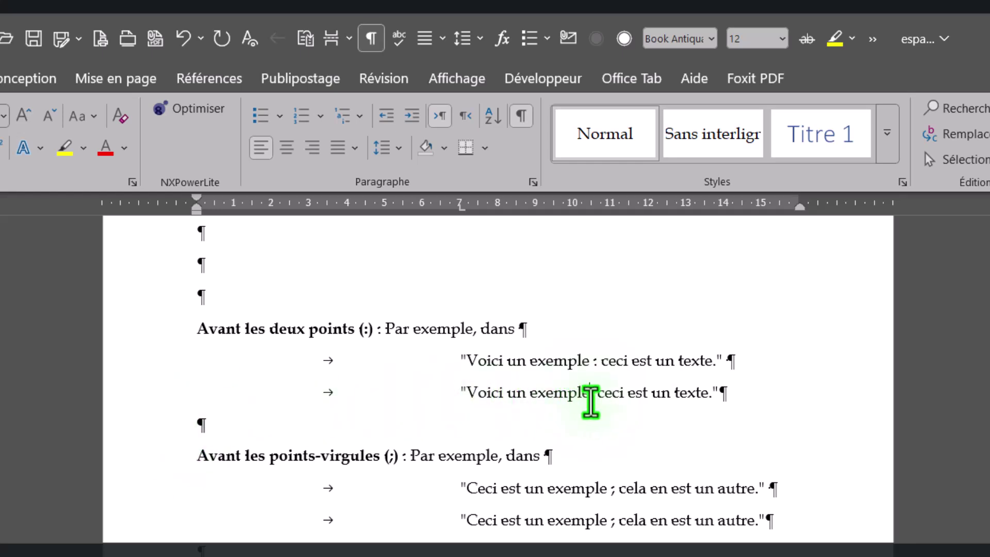
pyautogui.click(593, 395)
pyautogui.hotkey('ctrl', 'shift', 'space')
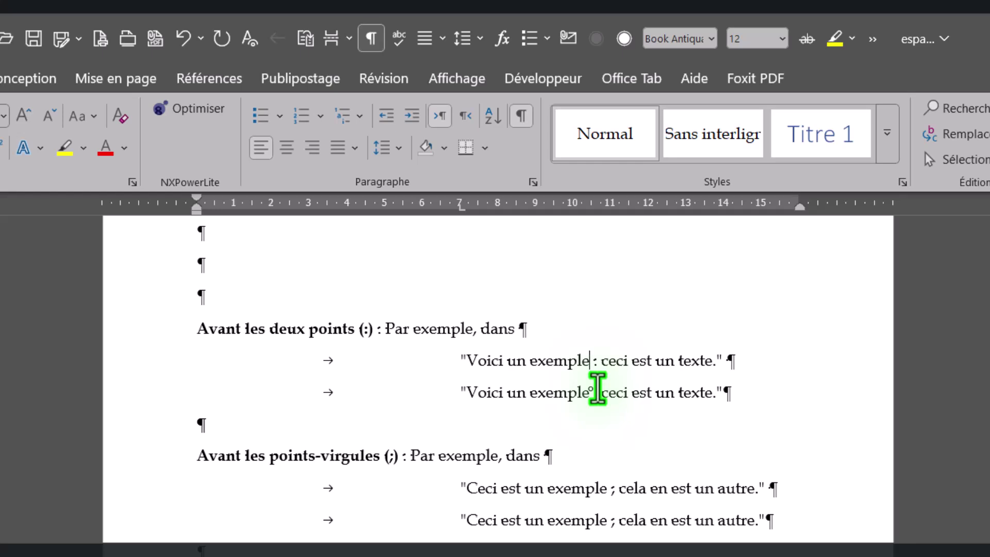
# Step: Clear the spacing before the colon in the second "Voici un exemple" line and insert a non-breaking space there
pyautogui.click(592, 394)
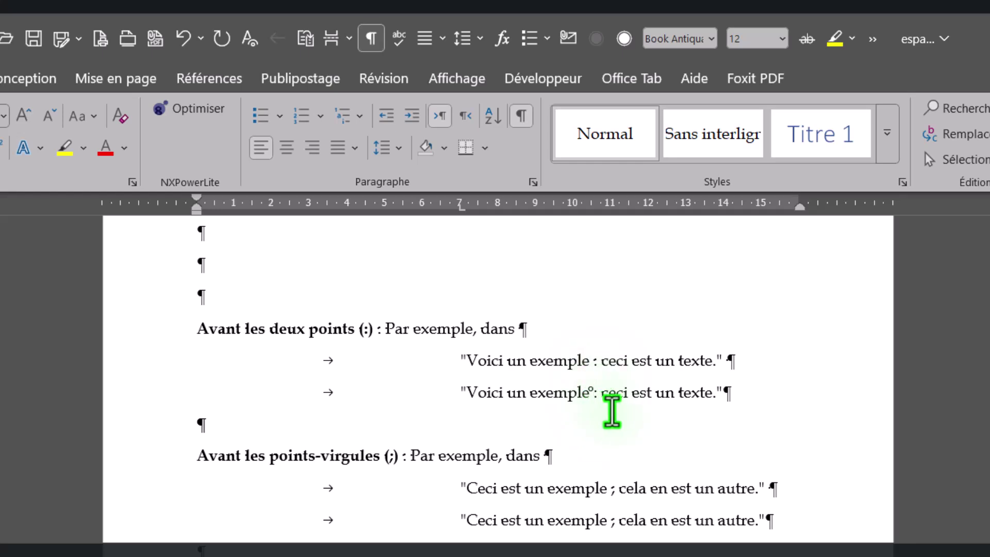
pyautogui.press('BackSpace')
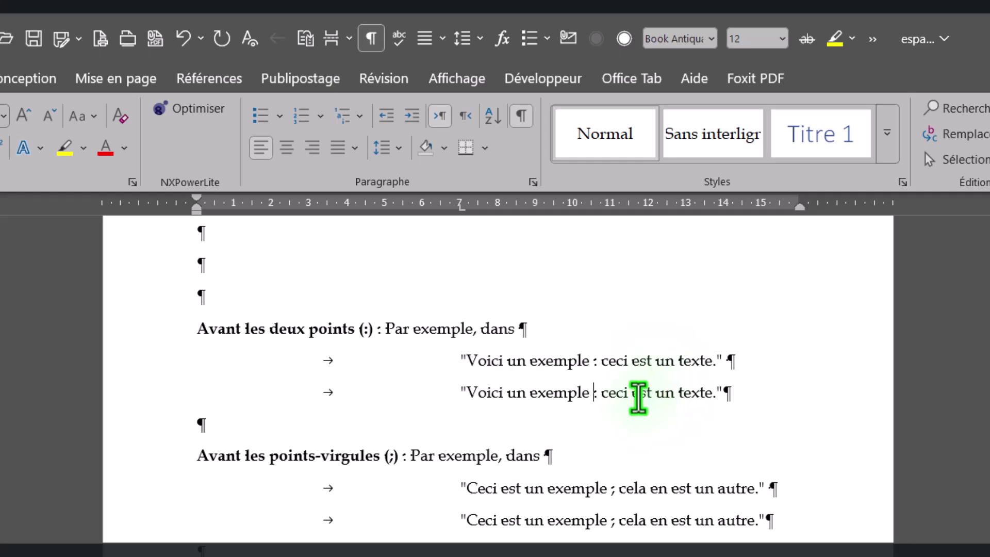
pyautogui.press('BackSpace')
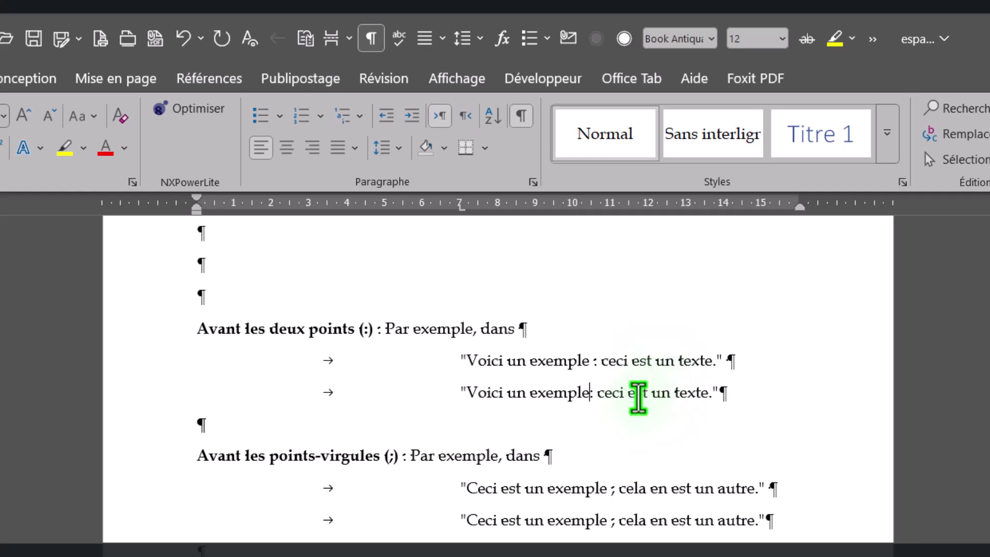
pyautogui.hotkey('ctrl', 'shift', 'space')
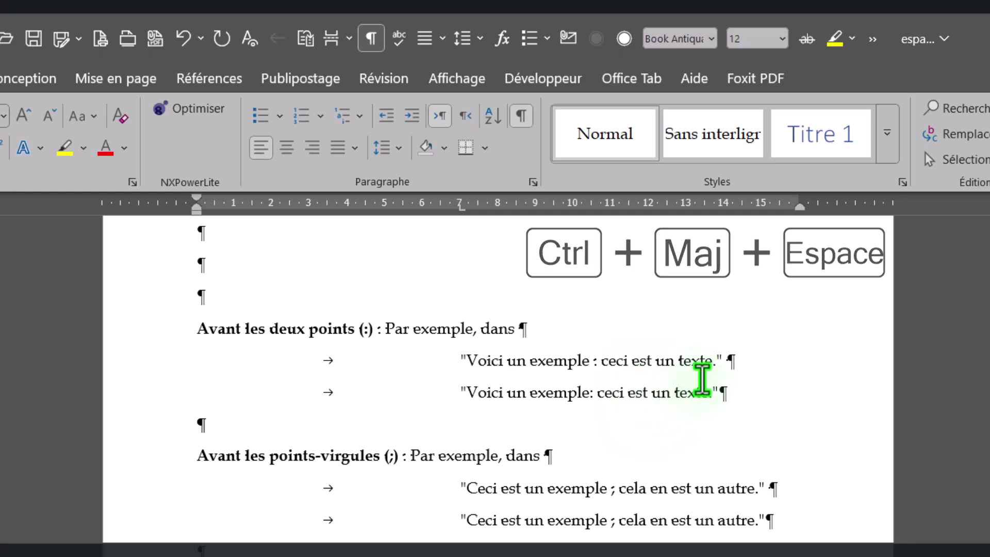
pyautogui.hotkey('ctrl', 'shift', 'space')
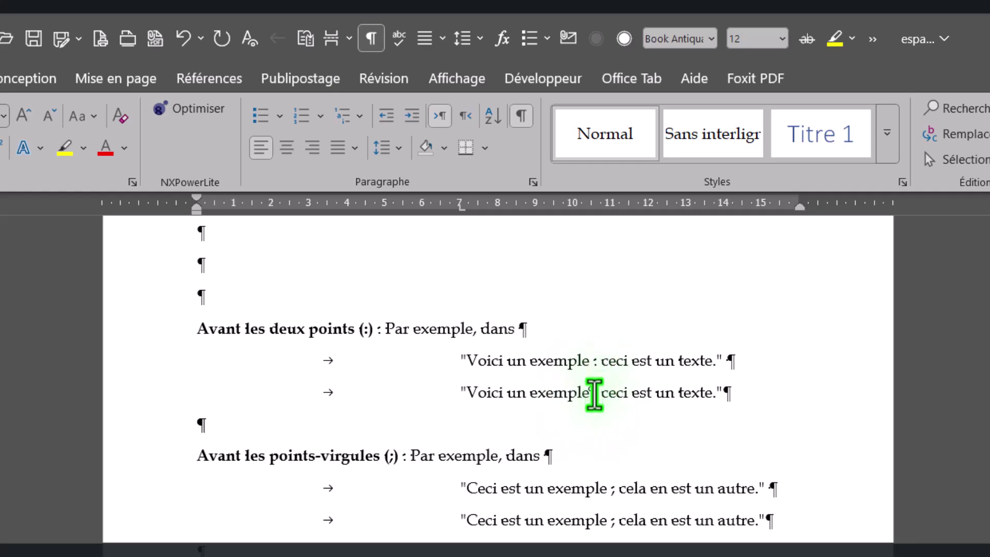
# Step: Compare the spaces before the colon in both "Voici un exemple" lines with the formatting marks hidden and shown
pyautogui.click(522, 117)
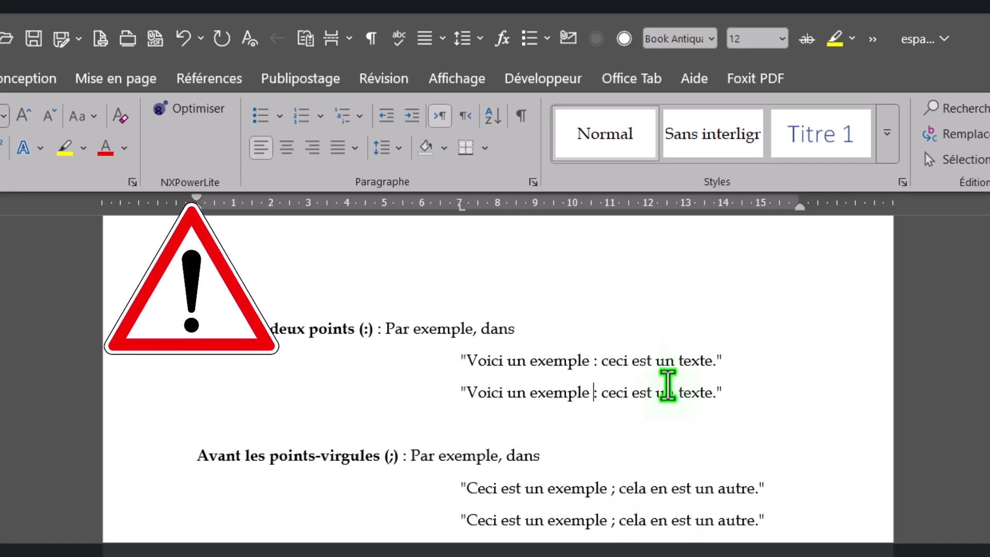
pyautogui.click(522, 117)
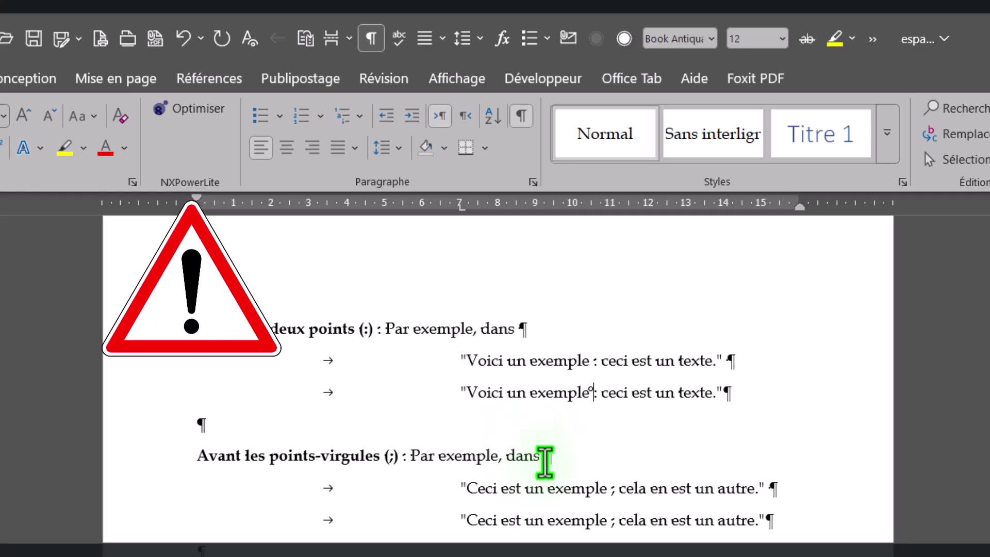
pyautogui.scroll(2, 542, 412)
pyautogui.scroll(-2, 546, 444)
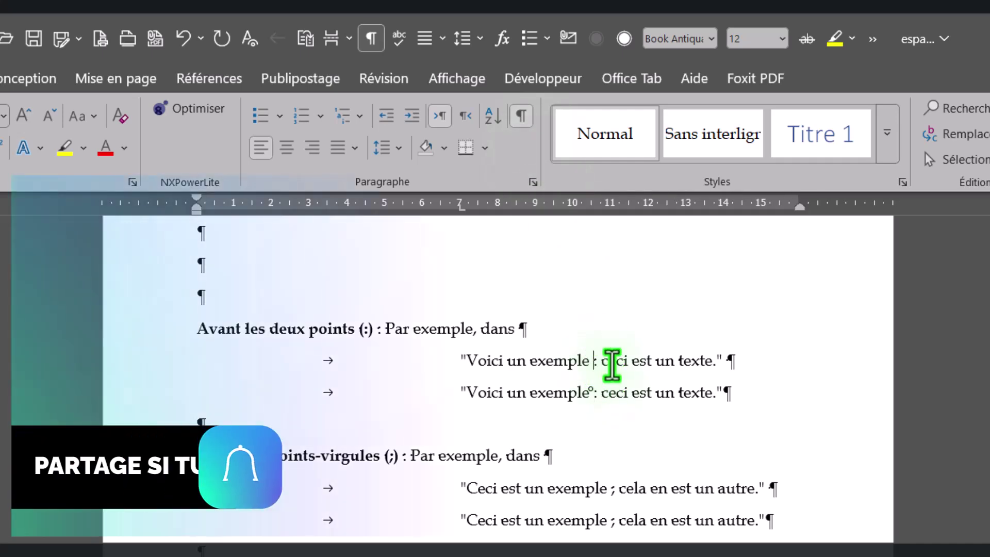
pyautogui.press('BackSpace')
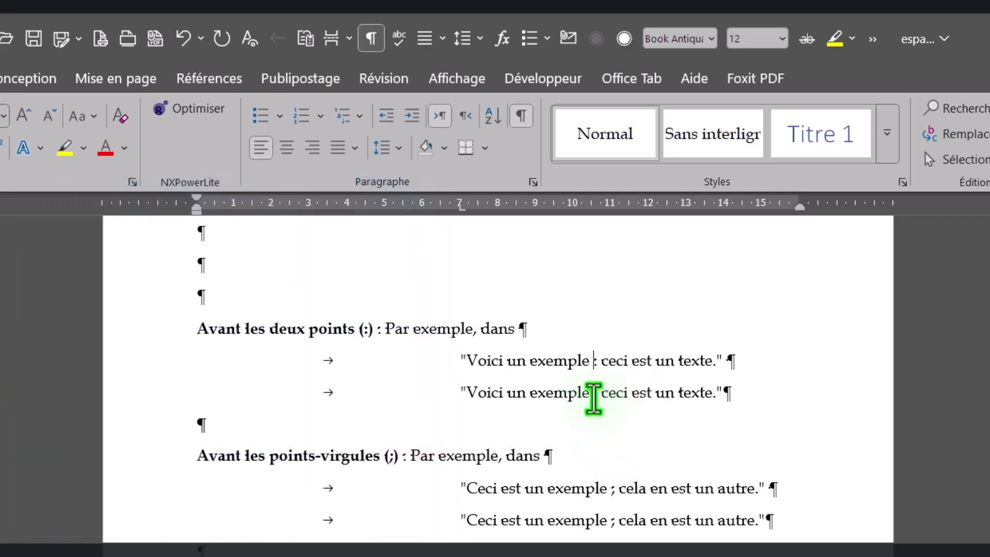
pyautogui.click(589, 393)
pyautogui.hotkey('ctrl', 'shift', 'space')
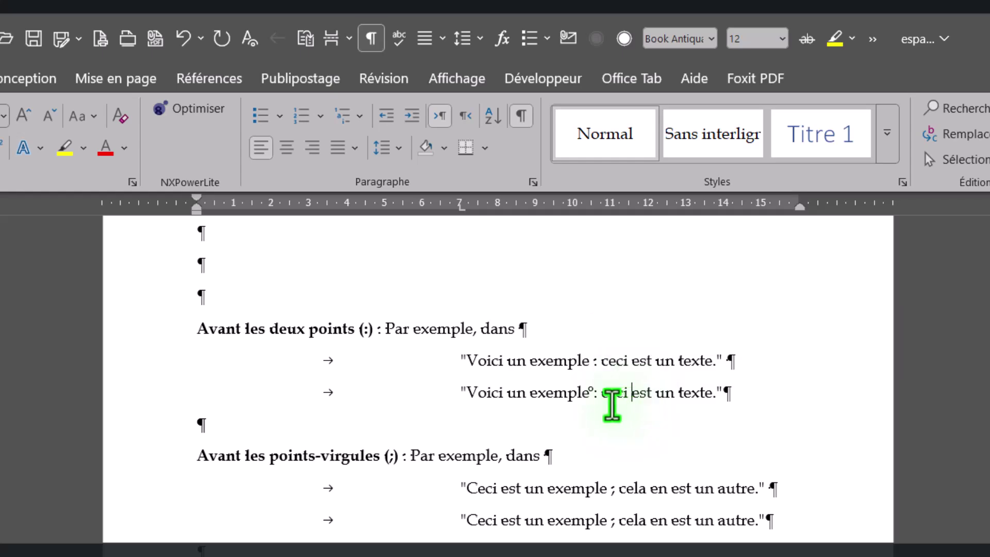
# Step: Replace the space before the semicolon in the second "Ceci est un exemple" line with a non-breaking space
pyautogui.click(612, 489)
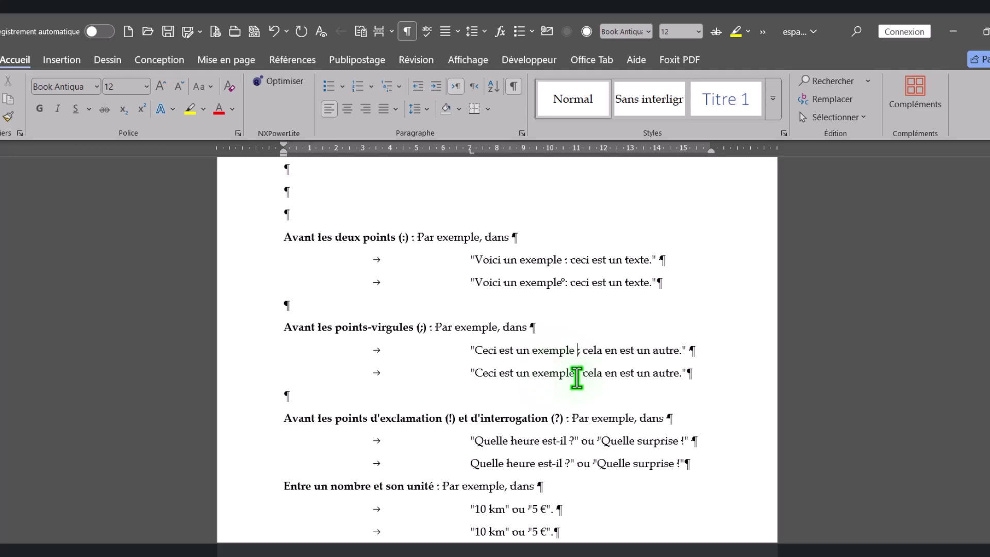
pyautogui.press('BackSpace')
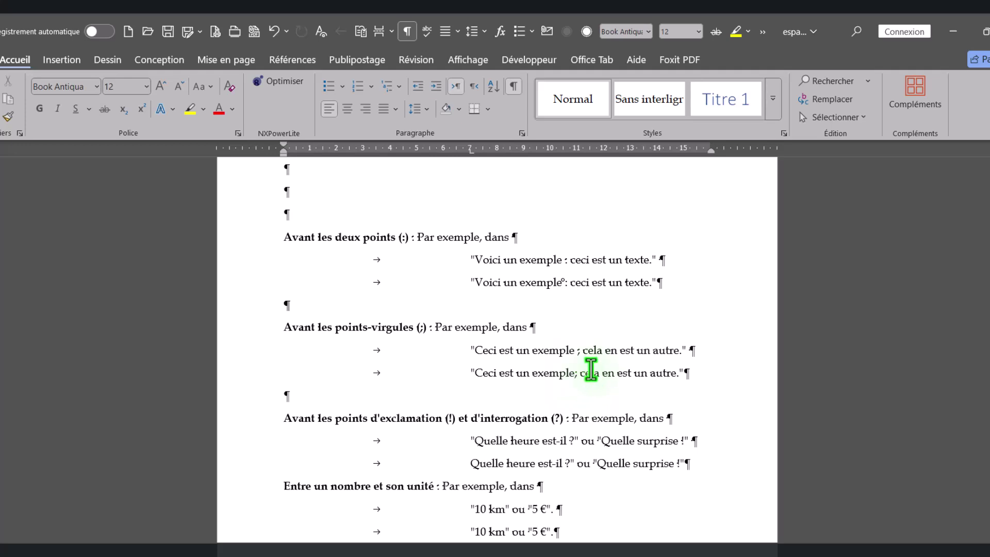
pyautogui.hotkey('ctrl', 'shift', 'space')
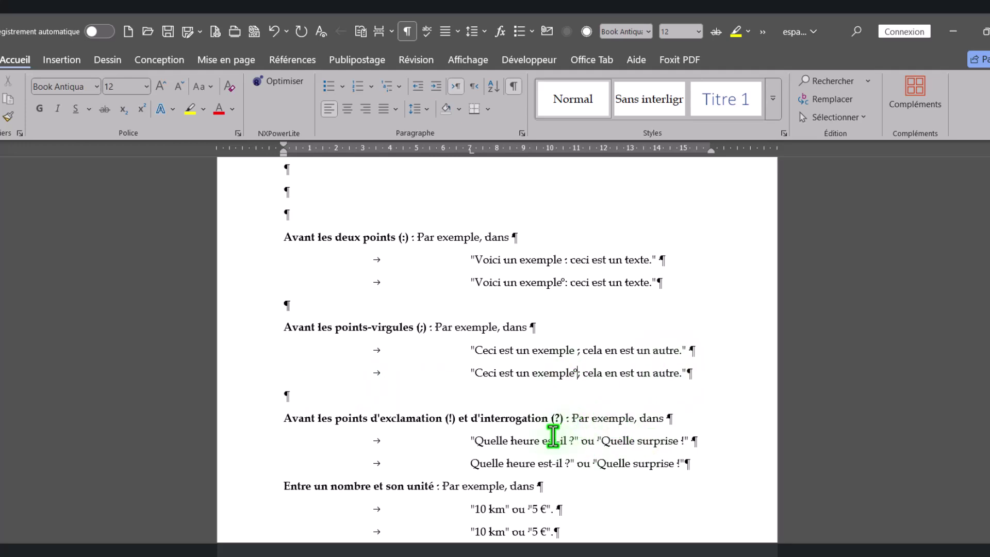
# Step: Replace the spaces before the question mark and exclamation mark in the second "Quelle heure est-il" line with non-breaking spaces
pyautogui.click(570, 440)
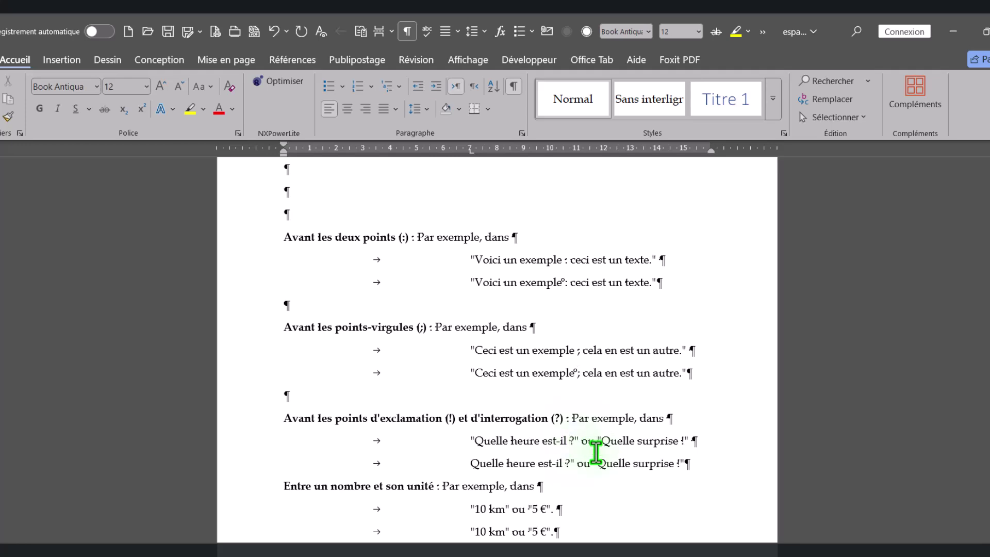
pyautogui.press('BackSpace')
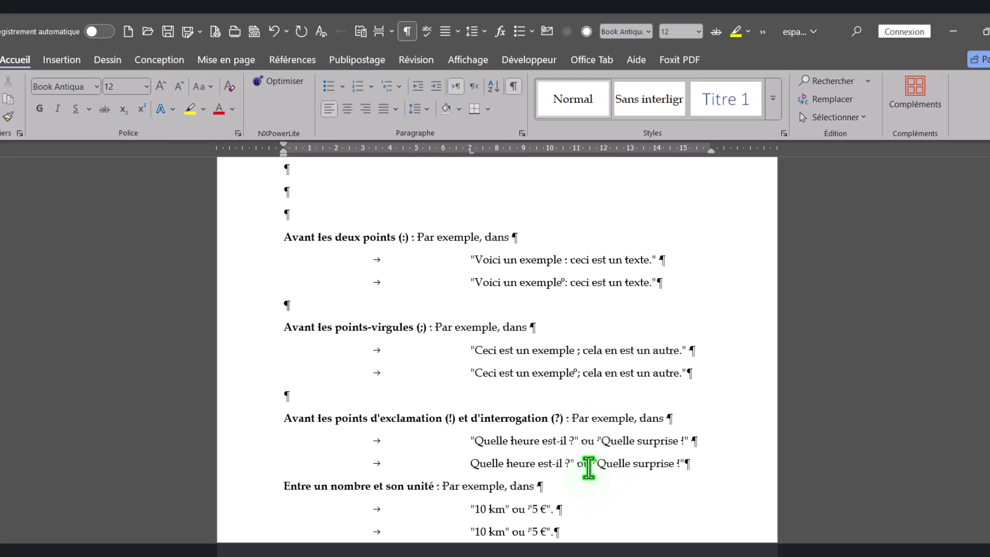
pyautogui.press('BackSpace')
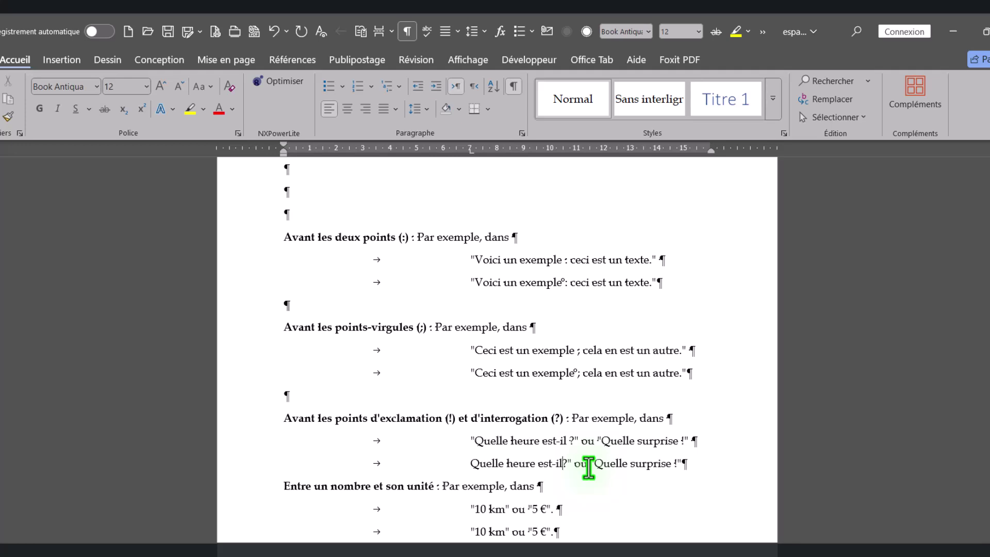
pyautogui.hotkey('ctrl', 'shift', 'space')
pyautogui.click(678, 463)
pyautogui.press('BackSpace')
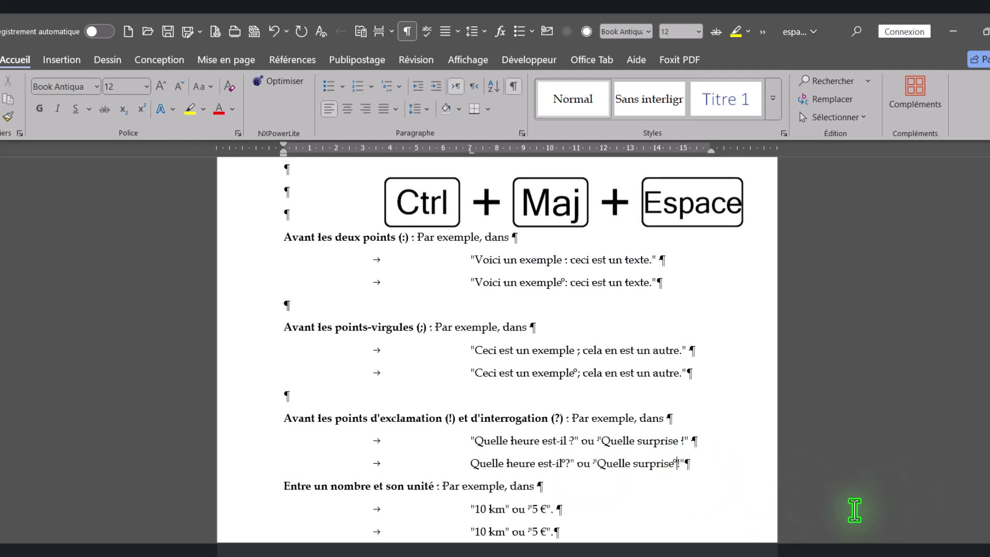
# Step: Put non-breaking spaces between number and unit in "10 km" and "5 €" on the second example line
pyautogui.scroll(-2, 567, 335)
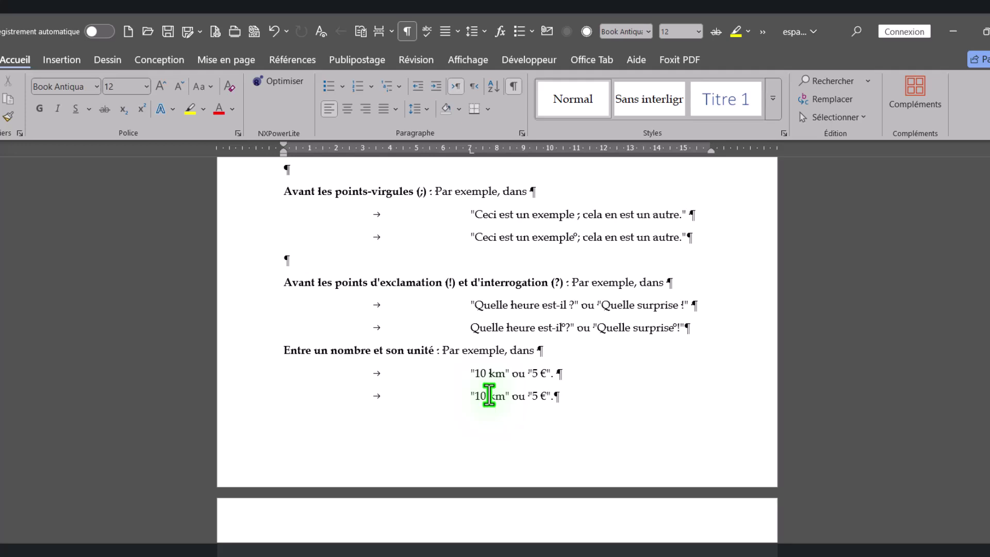
pyautogui.hotkey('ctrl', 'shift', 'space')
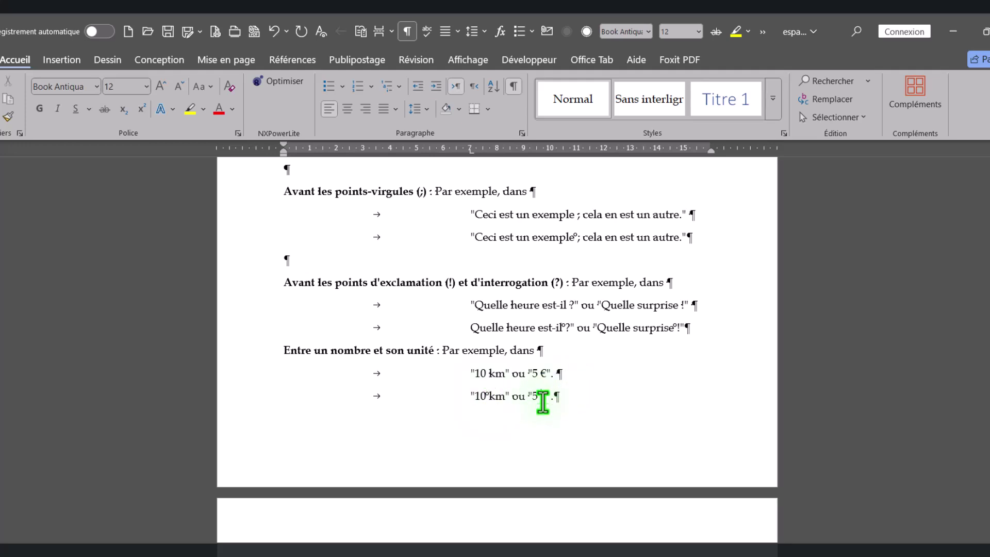
pyautogui.hotkey('ctrl', 'shift', 'space')
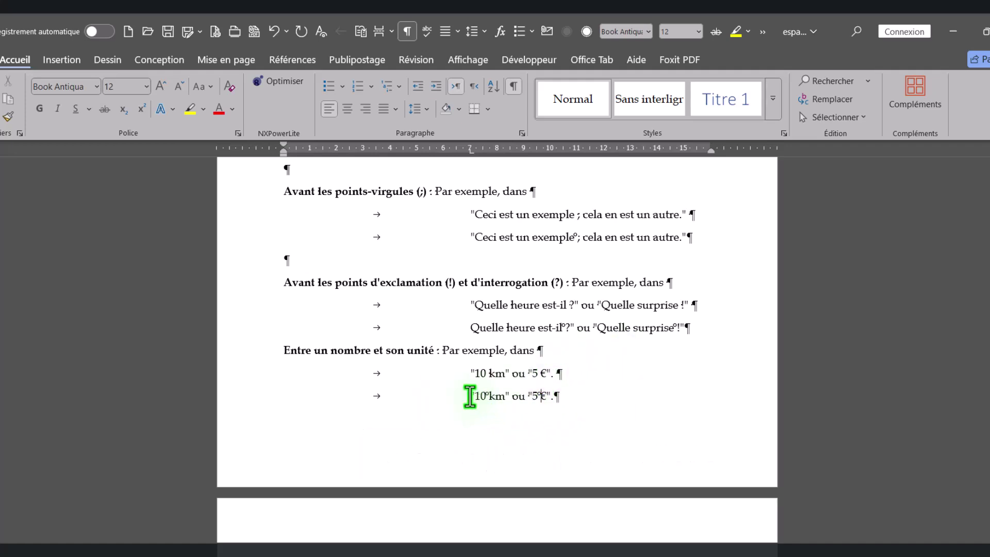
# Step: Check "10 km" and "5 €" on the second example line, and view the text with the formatting marks hidden
pyautogui.moveTo(477, 397); pyautogui.dragTo(505, 399)
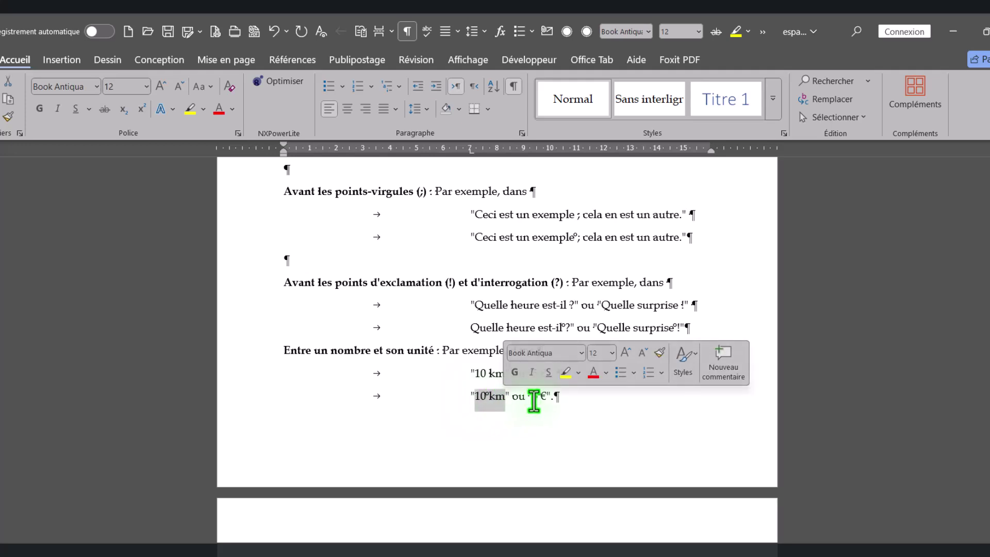
pyautogui.click(537, 398)
pyautogui.click(541, 404)
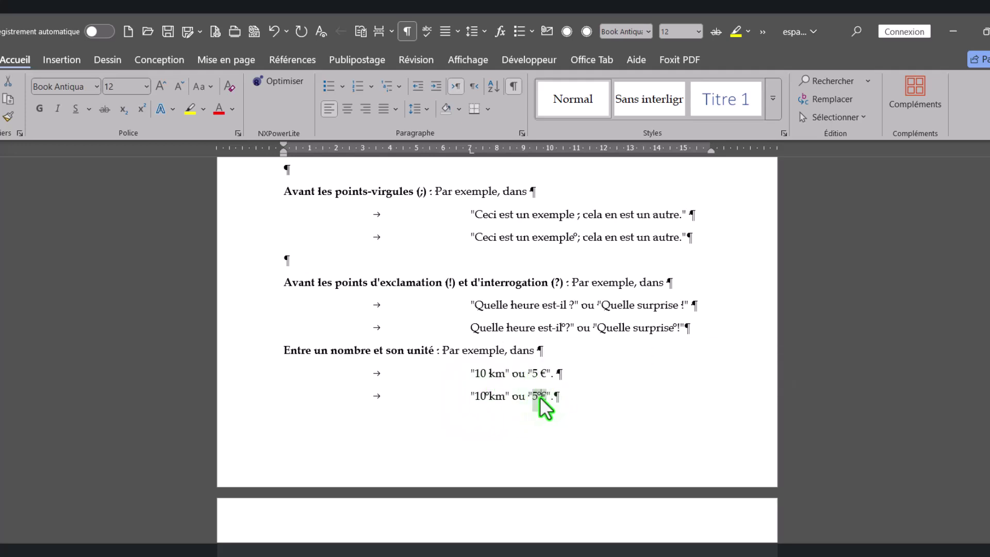
pyautogui.hotkey('ctrl', 'shift', '8')
pyautogui.click(514, 86)
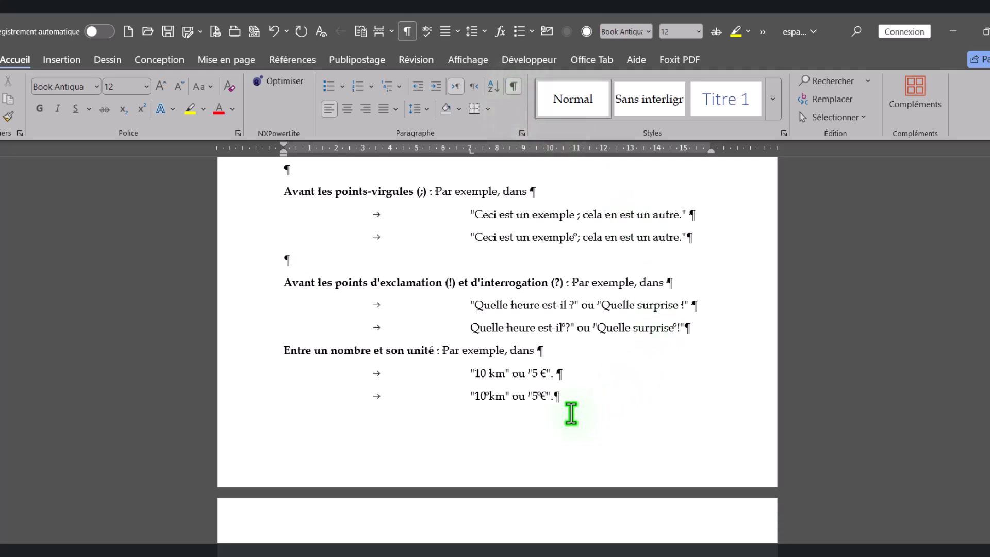
pyautogui.click(513, 86)
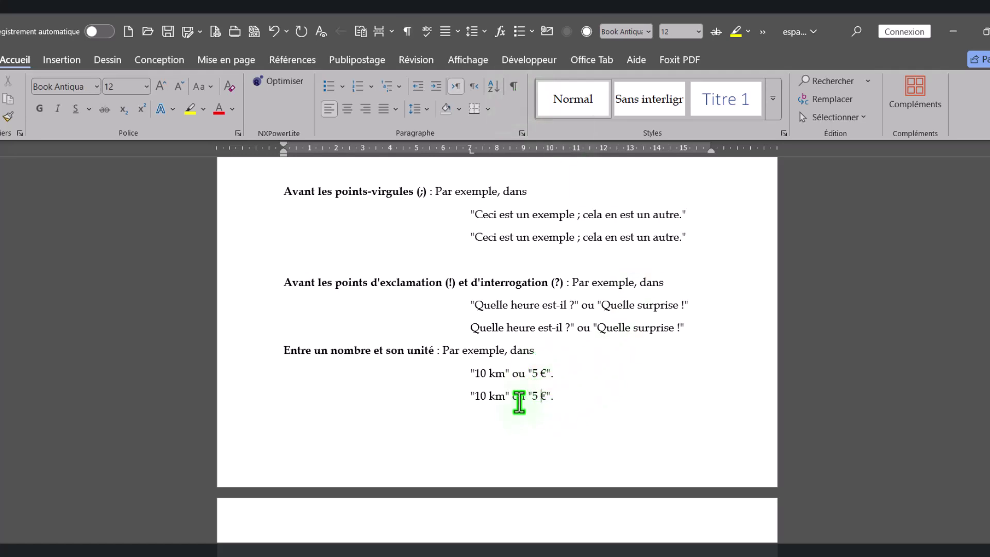
# Step: Compare the second "10 km" ou "5 €" example line with formatting marks shown and hidden, leaving the marks displayed
pyautogui.tripleClick(530, 402)
pyautogui.click(513, 86)
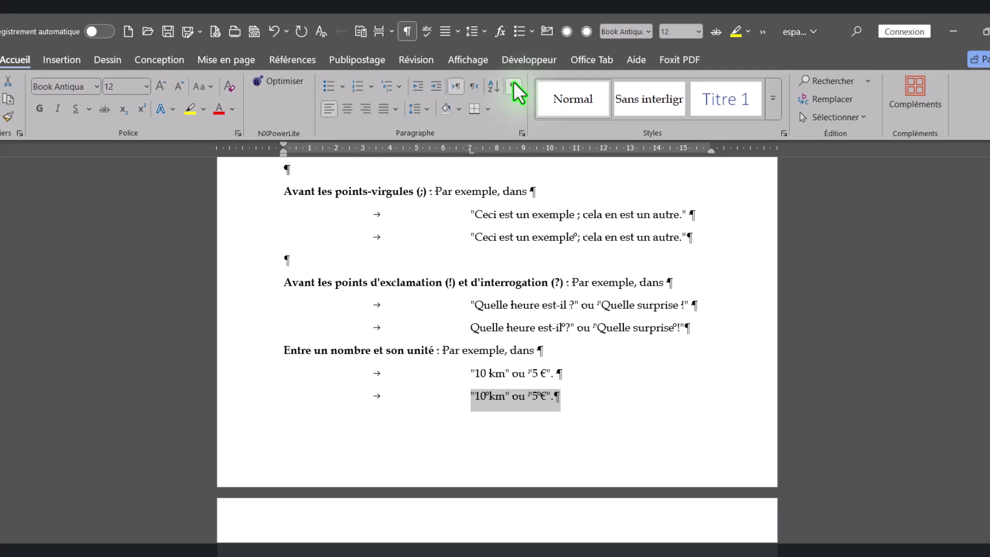
pyautogui.click(514, 86)
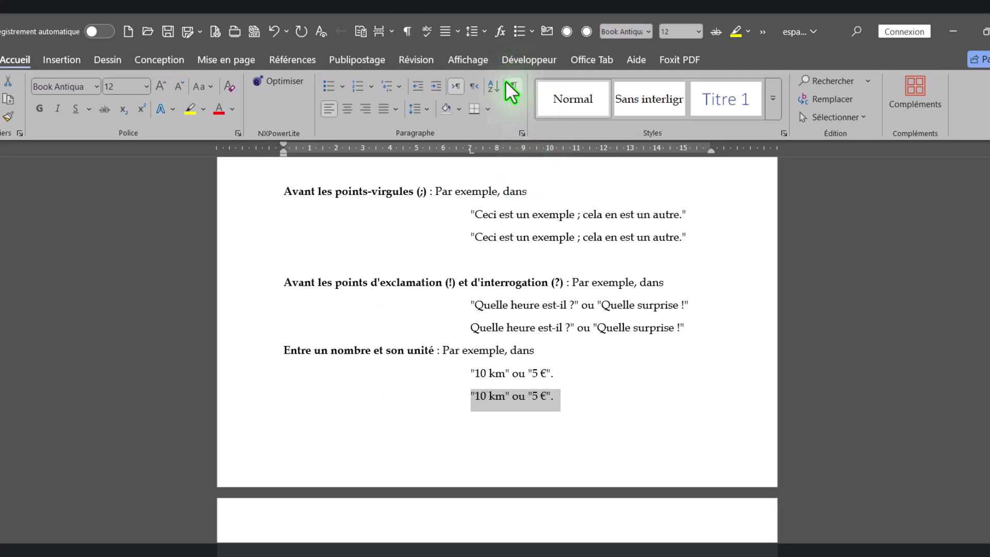
pyautogui.click(513, 88)
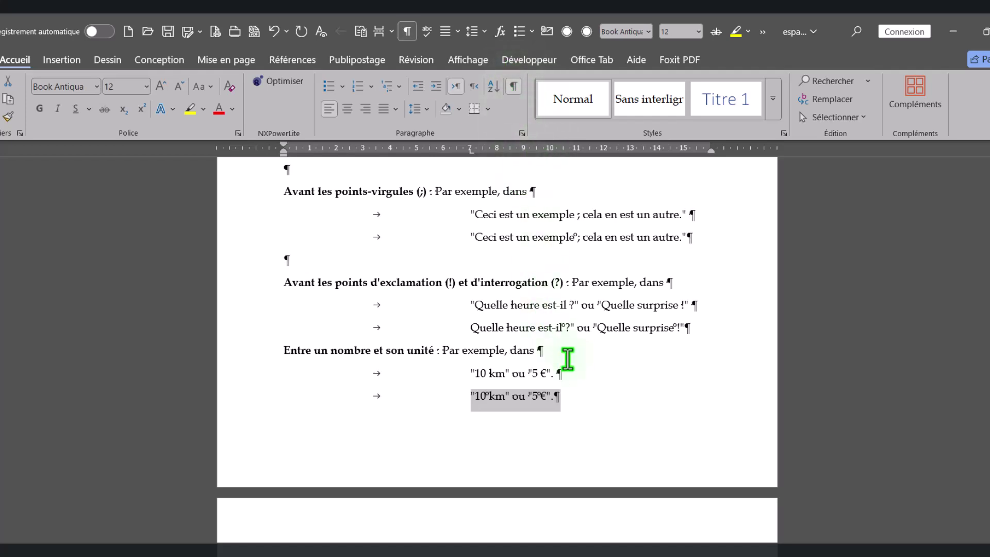
pyautogui.click(589, 375)
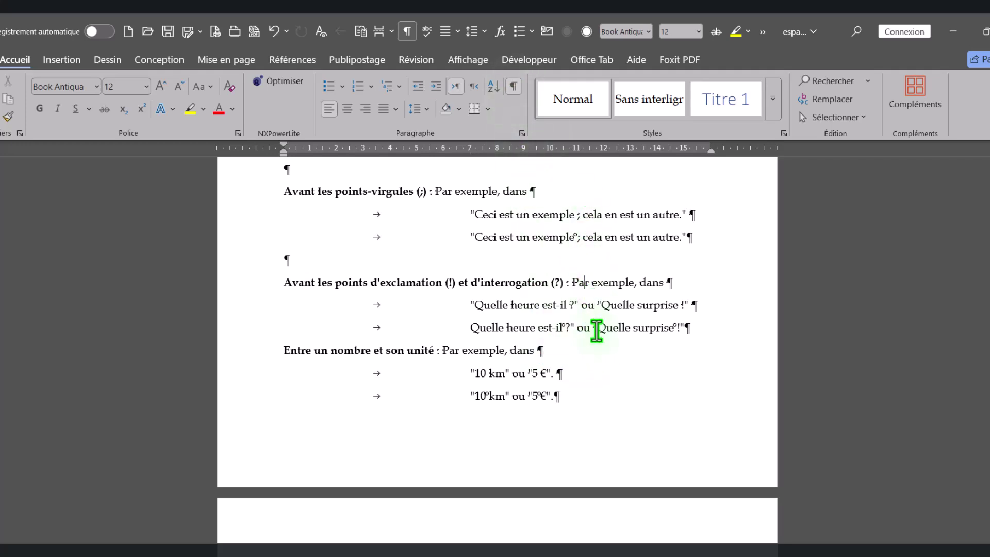
# Step: Replace the space between the example first name and surname with a non-breaking space, and check it with formatting marks hidden and shown
pyautogui.scroll(-3, 588, 322)
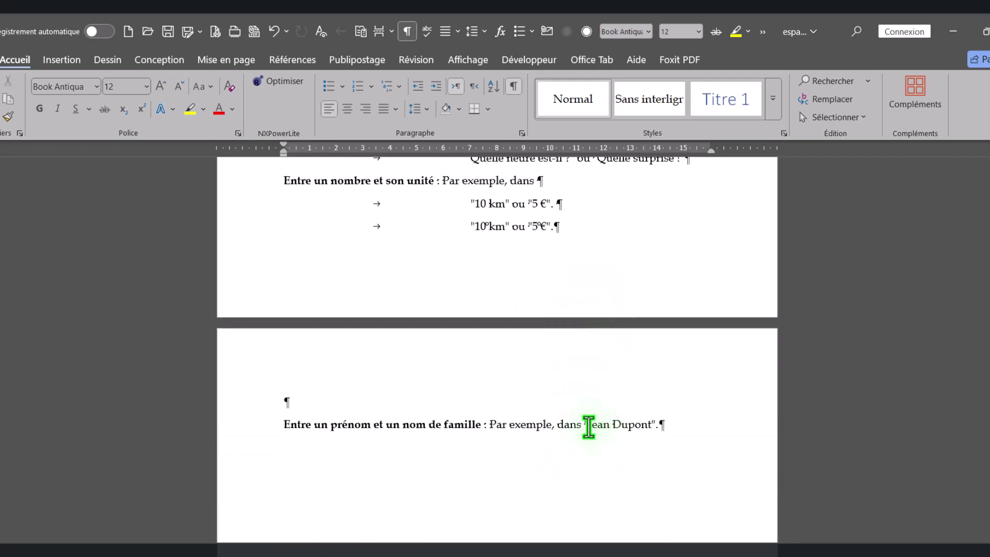
pyautogui.click(588, 426)
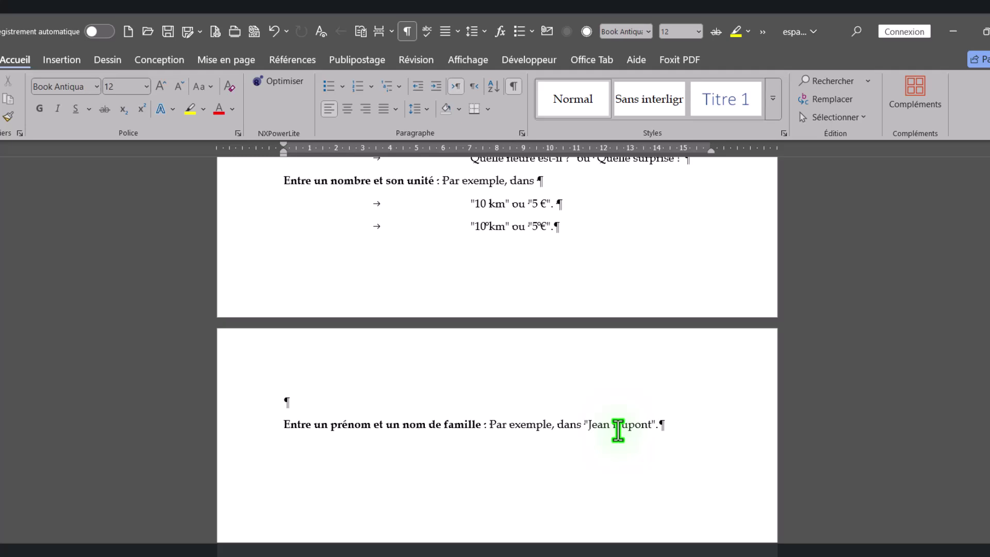
pyautogui.press('Delete')
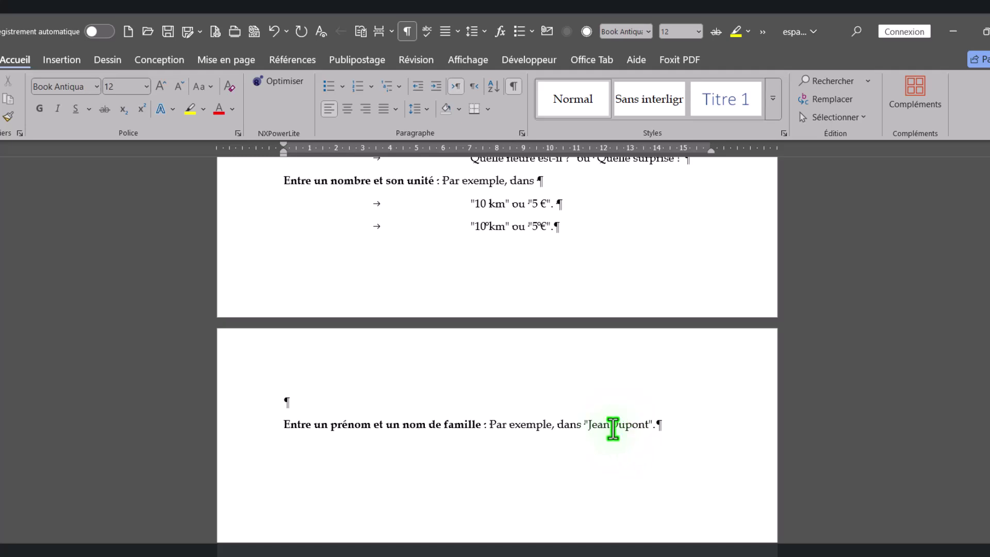
pyautogui.hotkey('ctrl', 'shift', 'space')
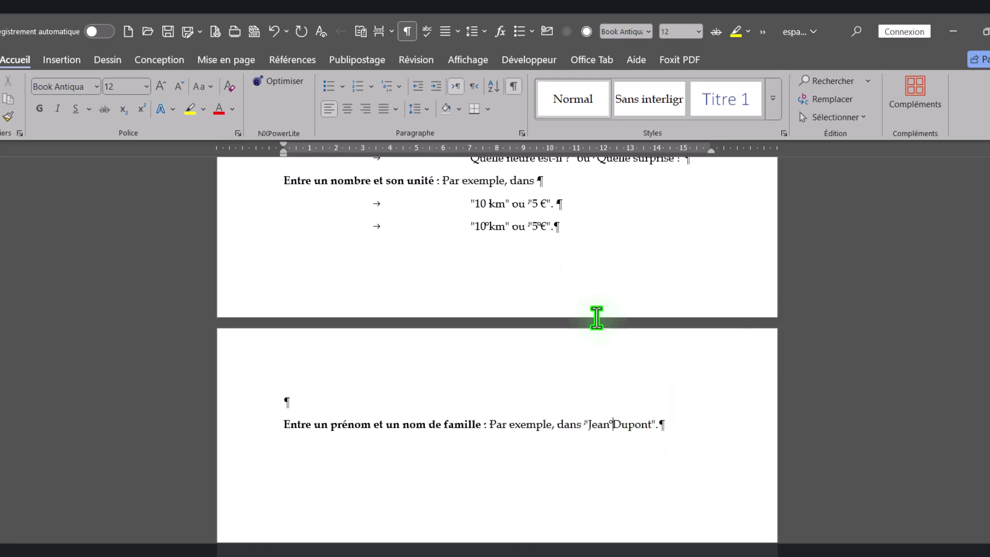
pyautogui.click(514, 87)
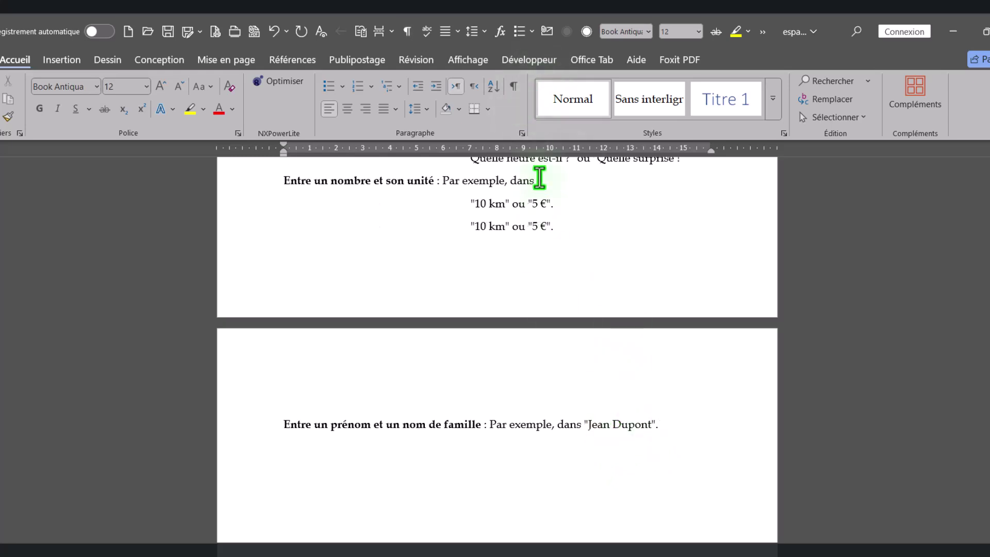
pyautogui.click(514, 86)
# Step: Move the example full name to the line end with added spaces, testing an ordinary and a non-breaking space between first name and surname
pyautogui.click(613, 424)
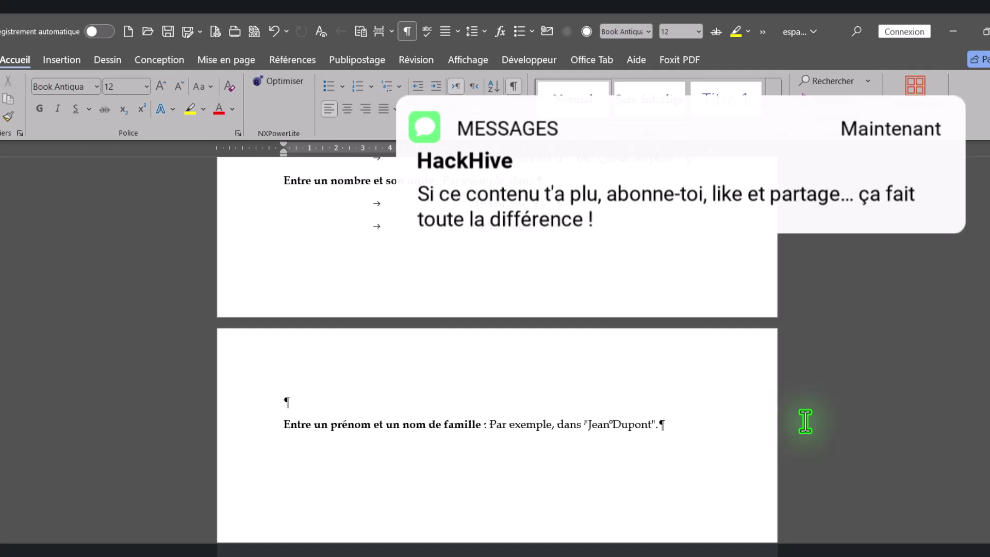
pyautogui.press('Tab')
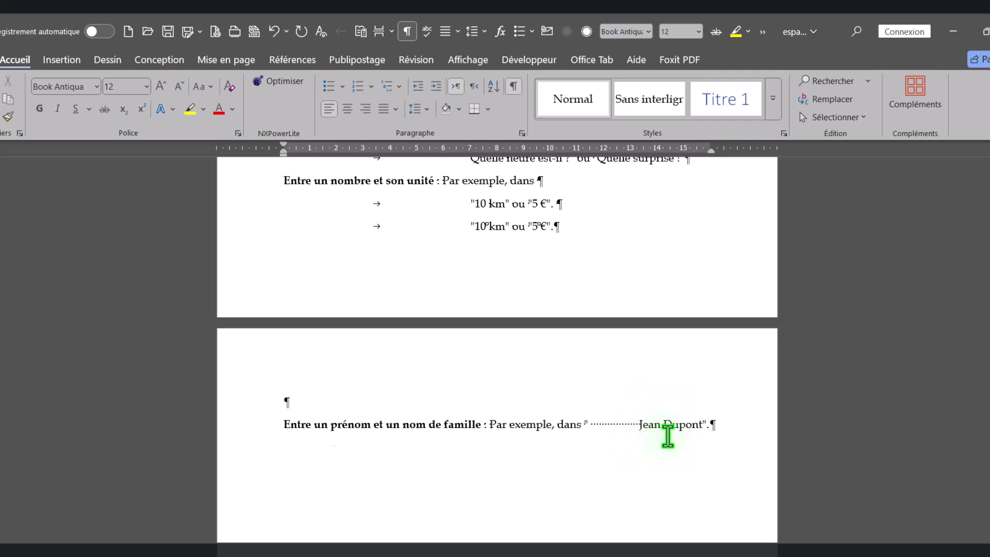
pyautogui.hotkey('ctrl', 'z')
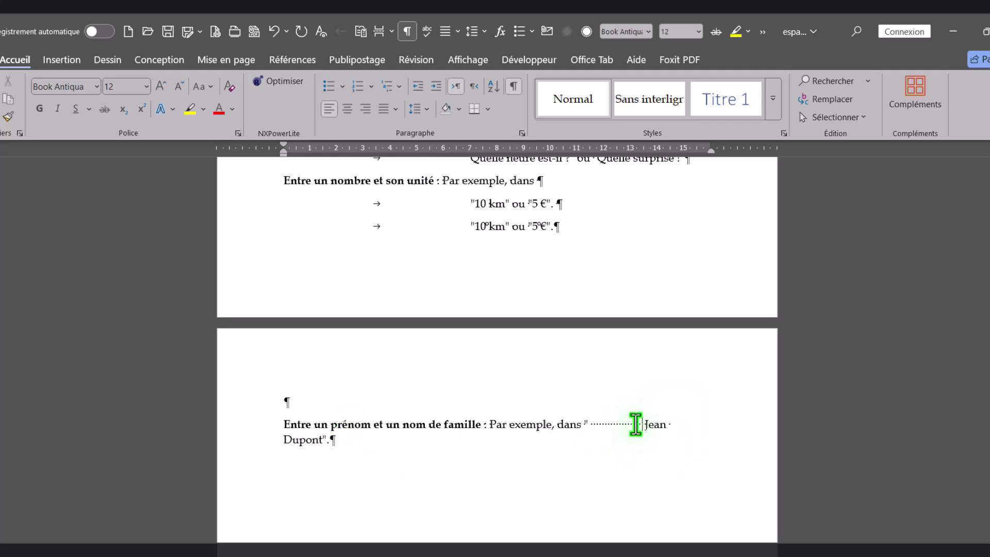
pyautogui.hotkey('ctrl', 'y')
pyautogui.hotkey('ctrl', 'y')
pyautogui.hotkey('ctrl', 'shift', 'space')
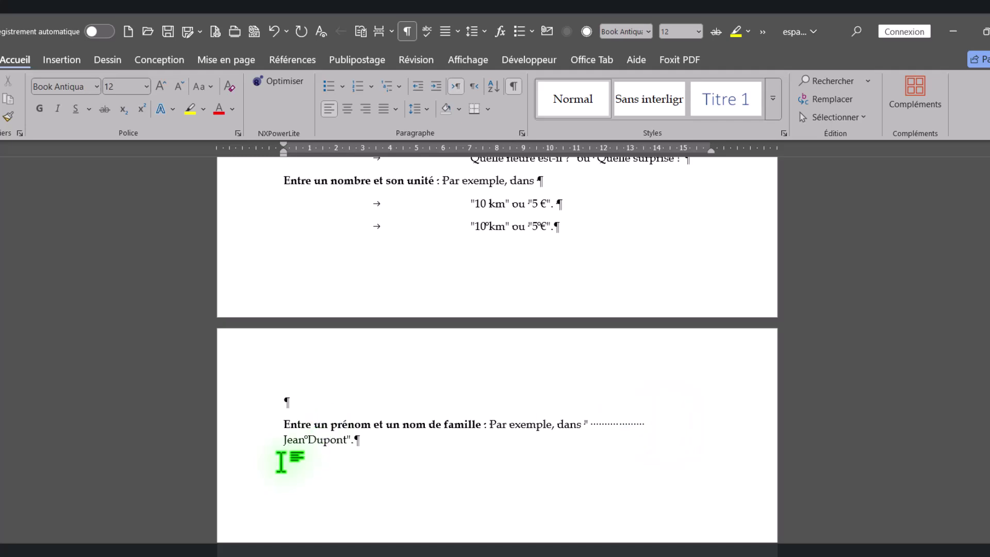
pyautogui.moveTo(282, 444); pyautogui.dragTo(360, 447)
# Step: Replace the space in "10 km" on the first number-and-unit example line with the special character Espace insécable
pyautogui.scroll(3, 609, 330)
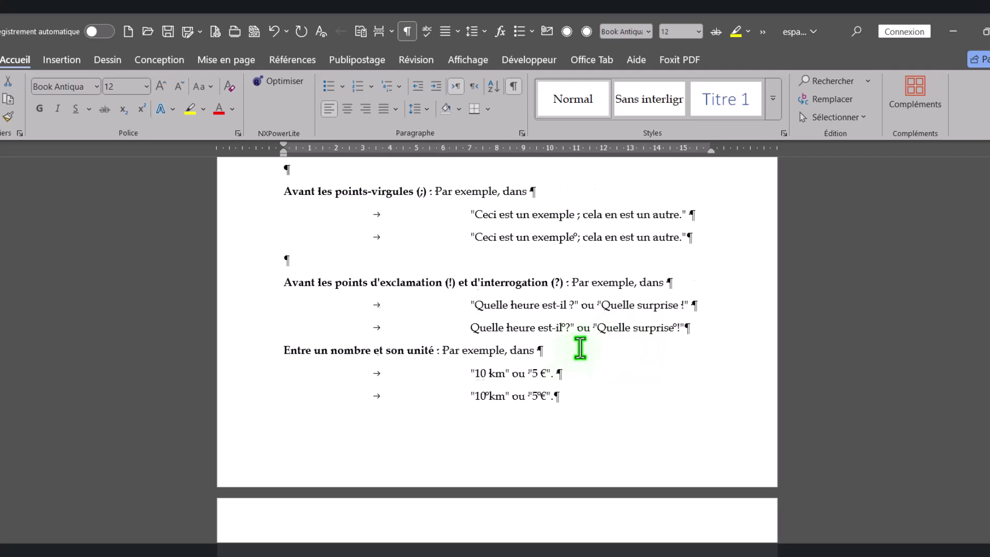
pyautogui.scroll(-2, 588, 345)
pyautogui.scroll(1, 596, 353)
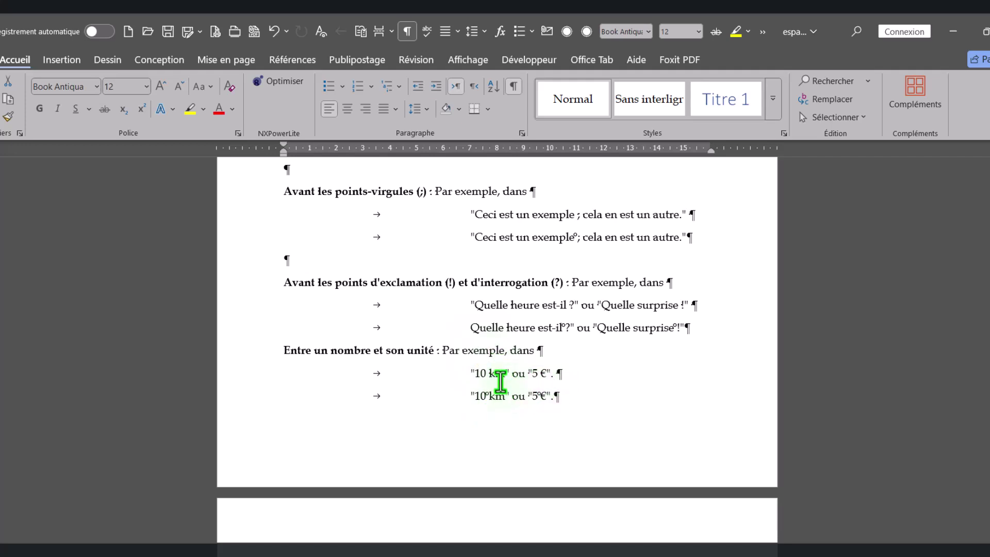
pyautogui.click(488, 375)
pyautogui.press('BackSpace')
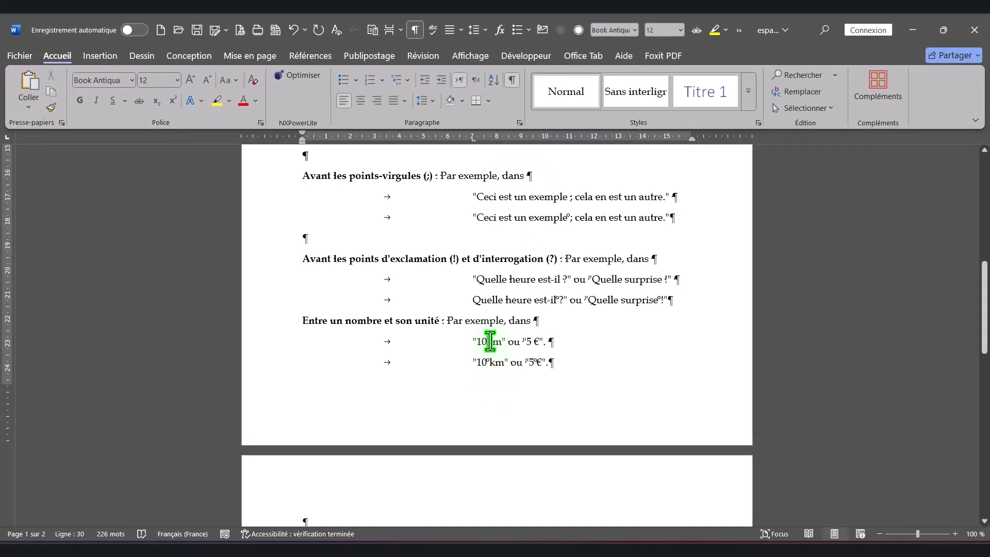
pyautogui.click(100, 58)
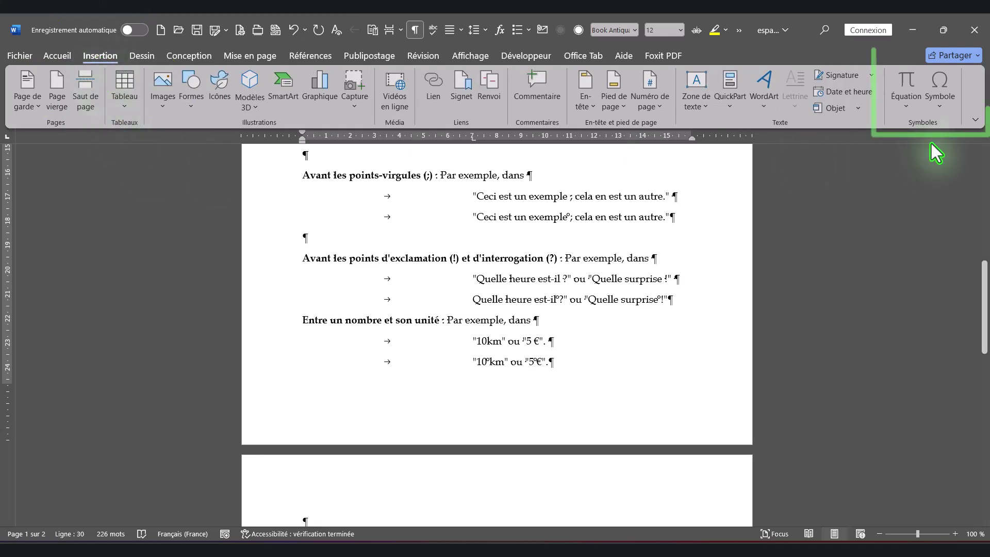
pyautogui.click(937, 110)
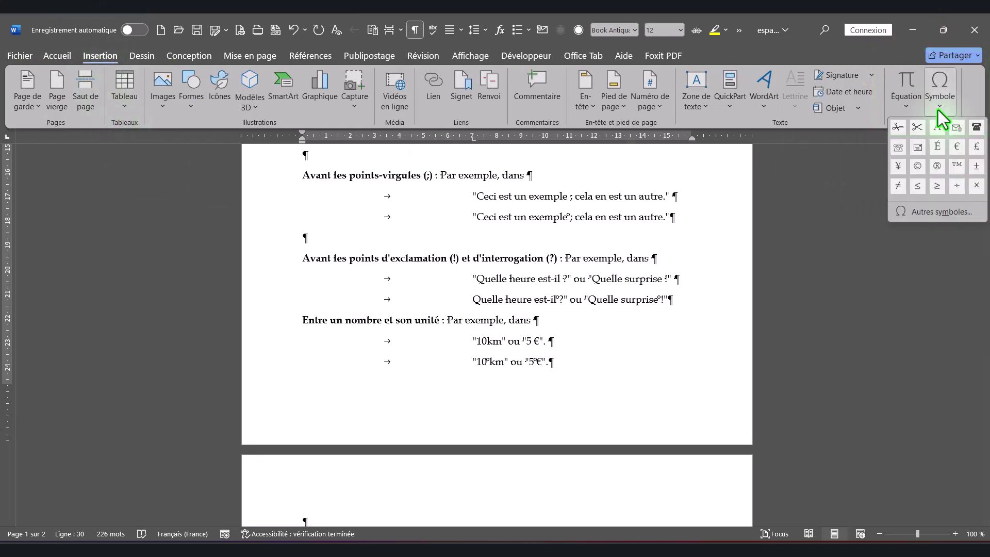
pyautogui.click(942, 212)
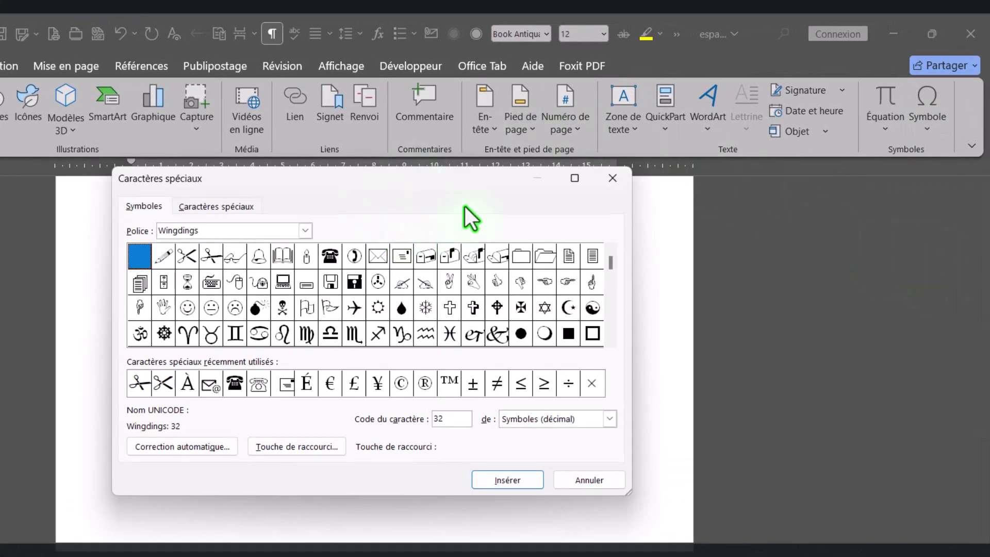
pyautogui.click(215, 206)
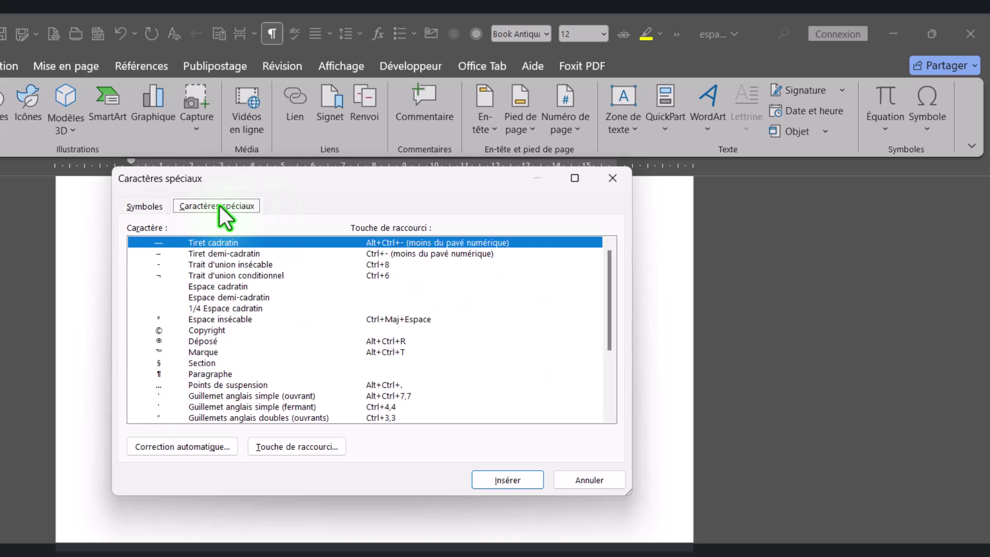
pyautogui.click(209, 320)
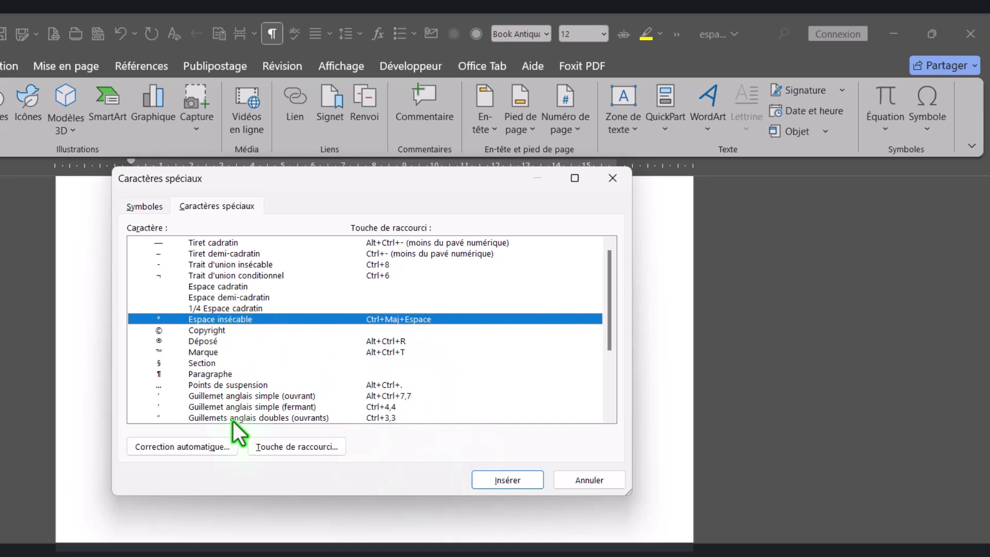
pyautogui.click(499, 480)
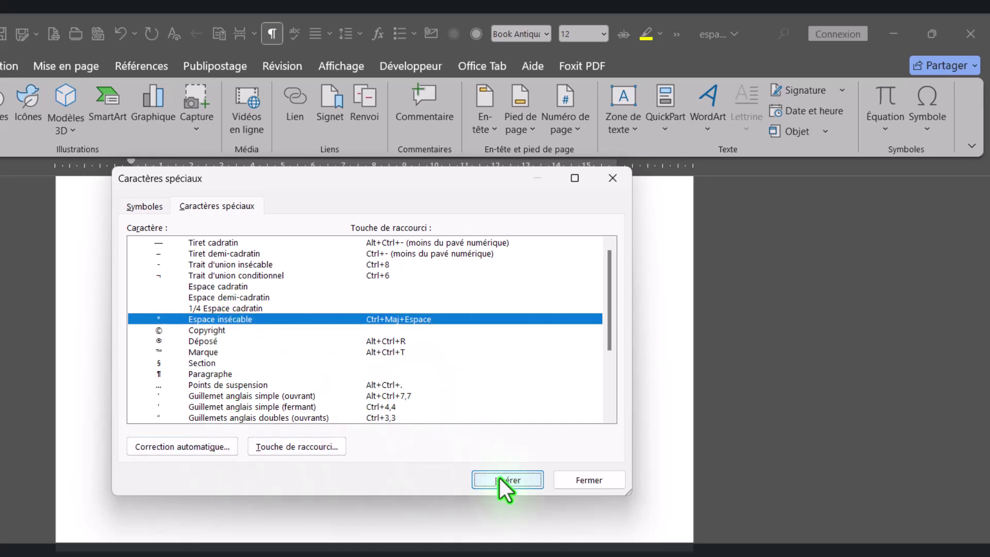
pyautogui.click(589, 485)
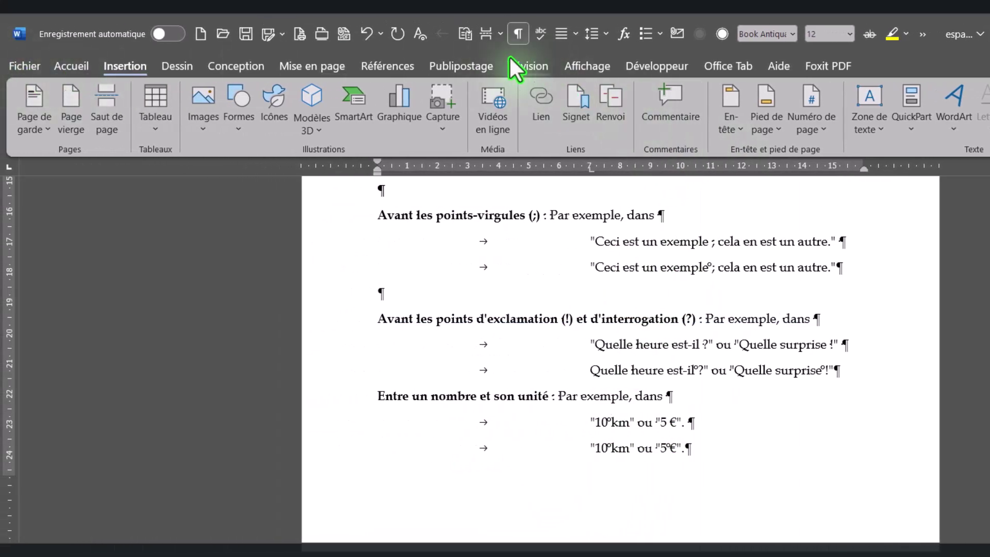
# Step: Check the first "10 km" example with the formatting marks hidden, and display the marks again
pyautogui.click(517, 33)
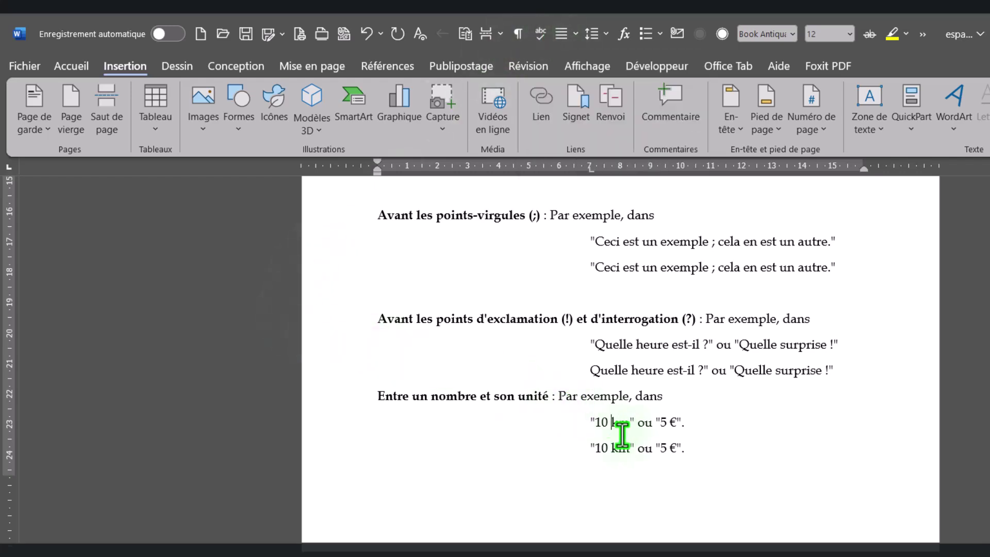
pyautogui.click(519, 37)
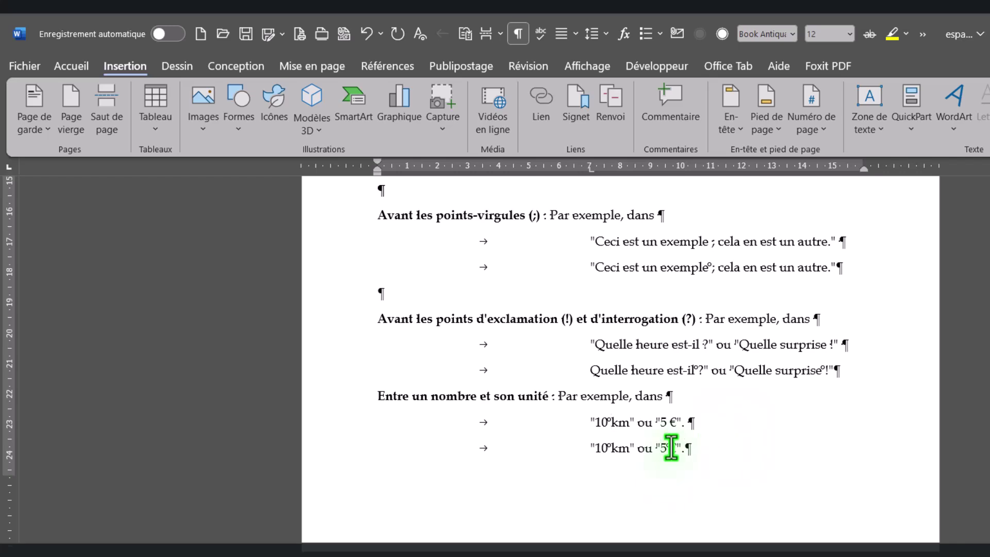
pyautogui.click(594, 407)
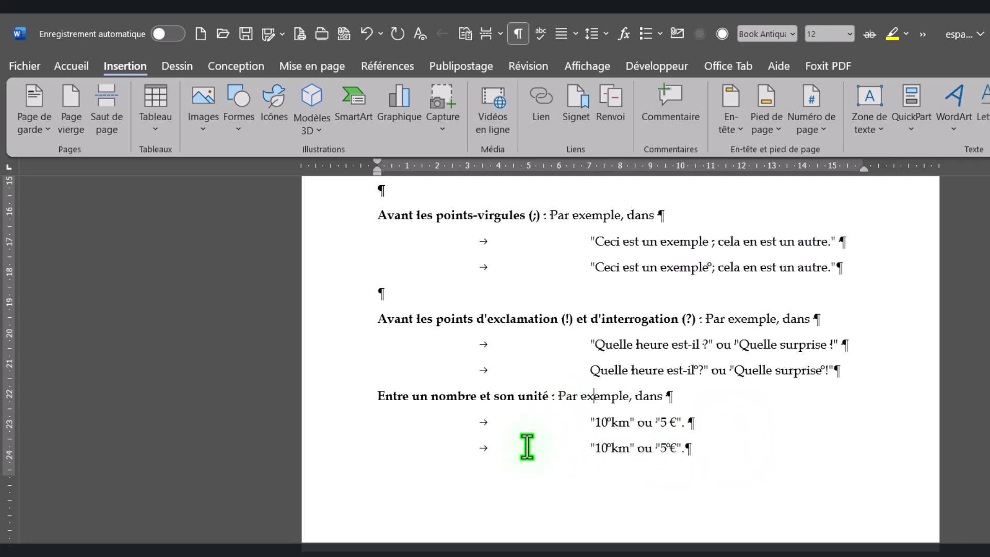